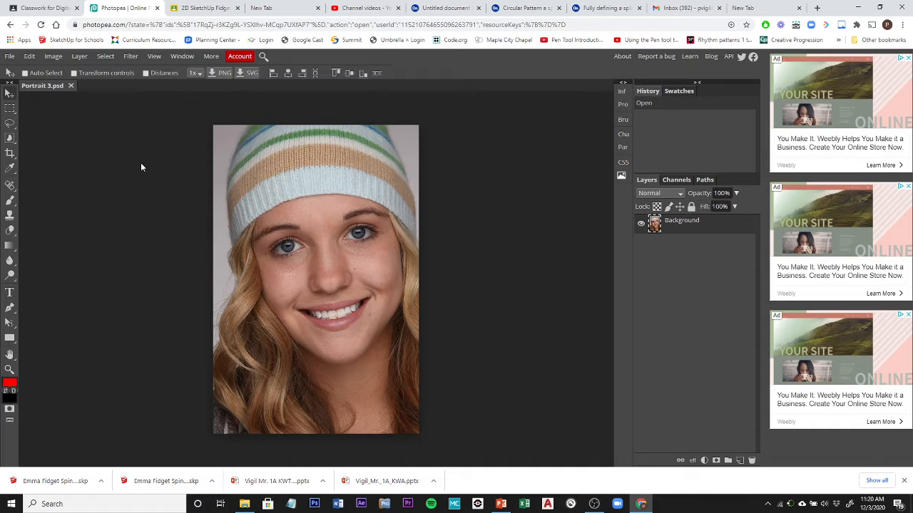
Step: Switch to Google Classroom, review the Portrait Editing Practice 1 instructions, and return to the portrait in Photopea
{"action": "left_click", "coordinate": [47, 8]}
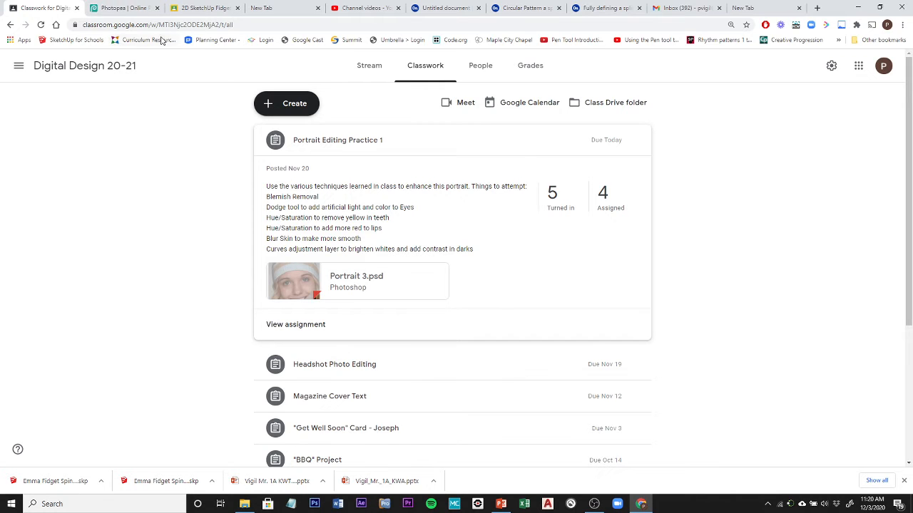
{"action": "left_click", "coordinate": [123, 8]}
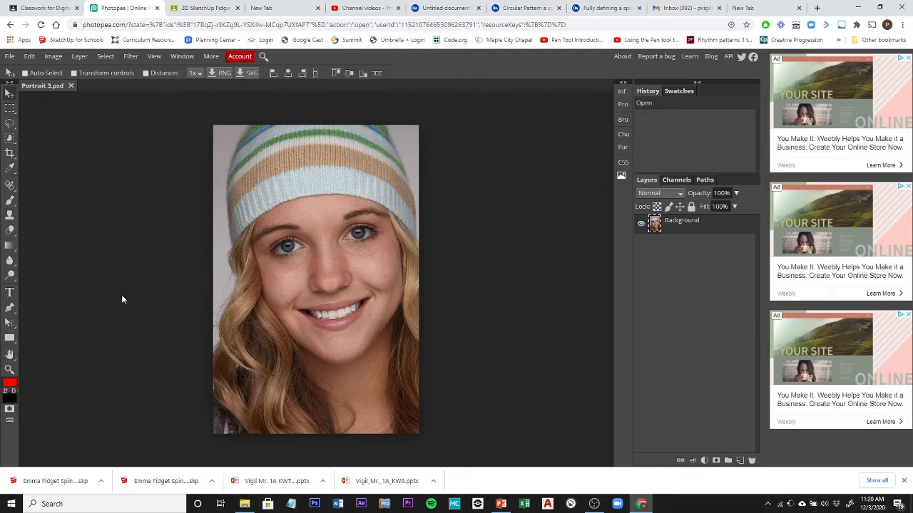
Step: Duplicate the Background layer and make the copy the active layer
{"action": "right_click", "coordinate": [679, 227]}
{"action": "left_click", "coordinate": [691, 227]}
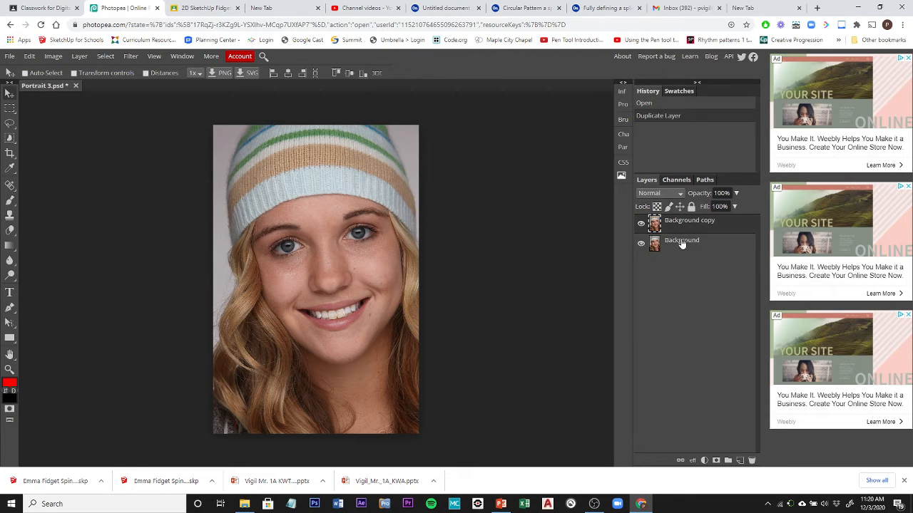
{"action": "left_click", "coordinate": [678, 246]}
{"action": "left_click", "coordinate": [679, 230]}
Step: Remove small blemishes from the nose and cheeks on the Background copy layer with the Spot Healing Brush
{"action": "left_click", "coordinate": [9, 186]}
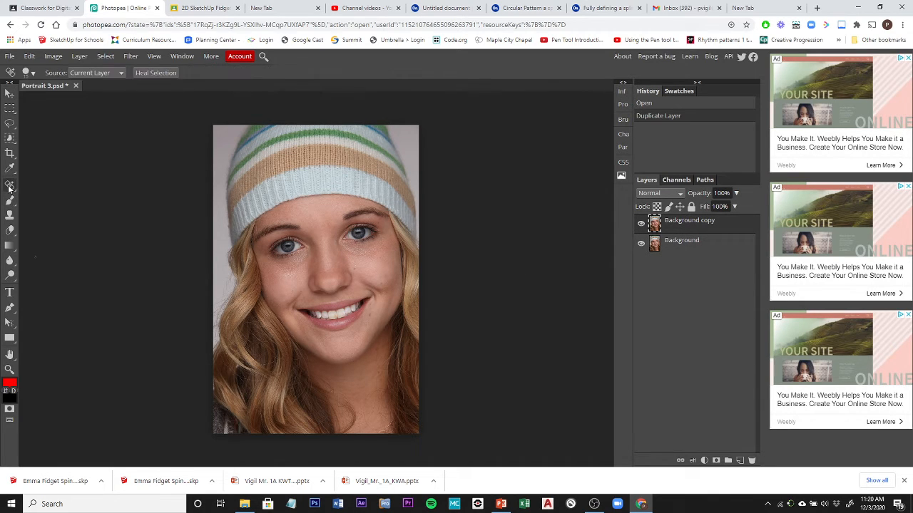
{"action": "right_click", "coordinate": [10, 186]}
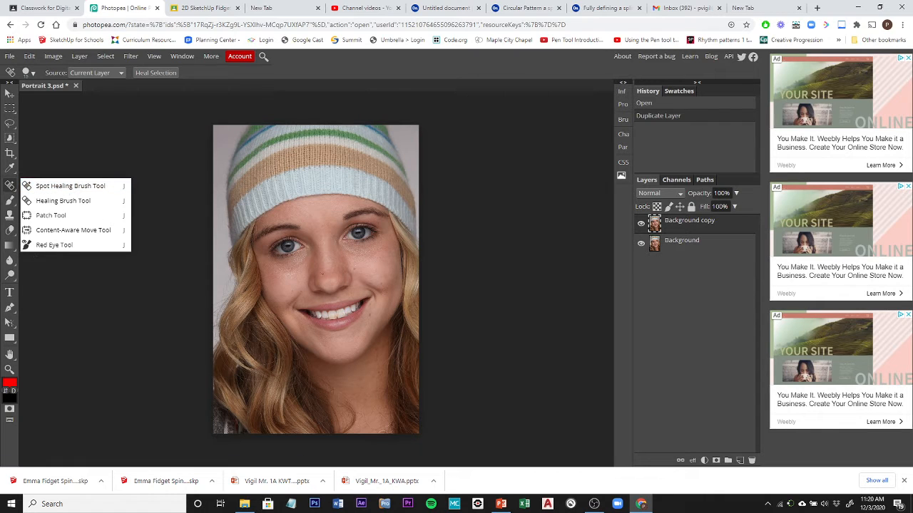
{"action": "left_click", "coordinate": [319, 271]}
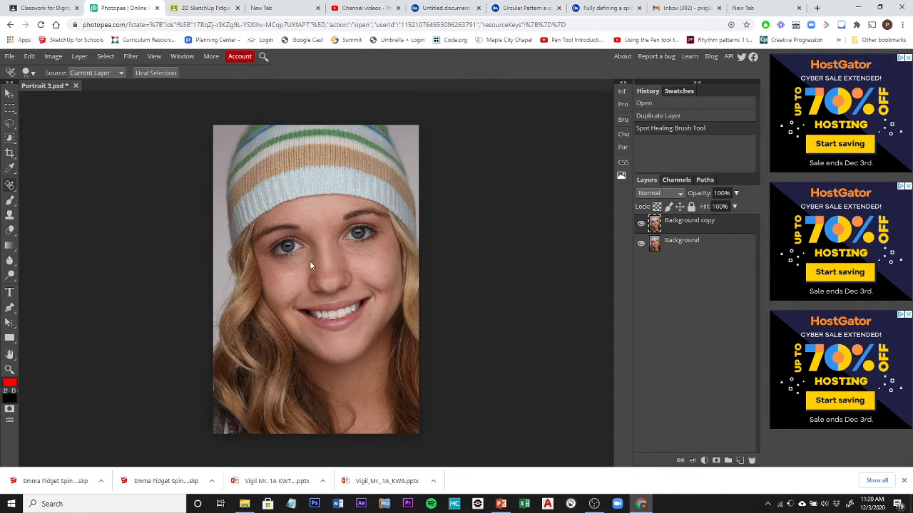
{"action": "scroll", "coordinate": [309, 262], "scroll_direction": "up", "scroll_amount": 6}
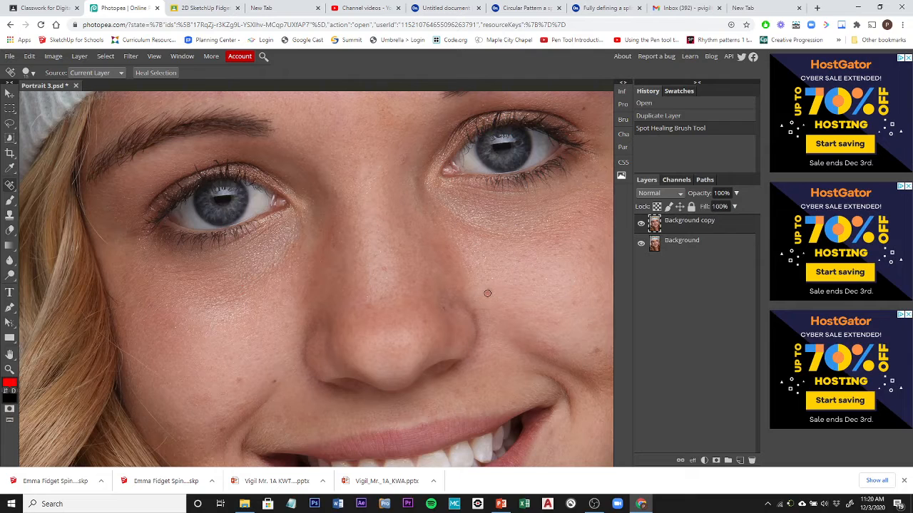
{"action": "left_click", "coordinate": [487, 293]}
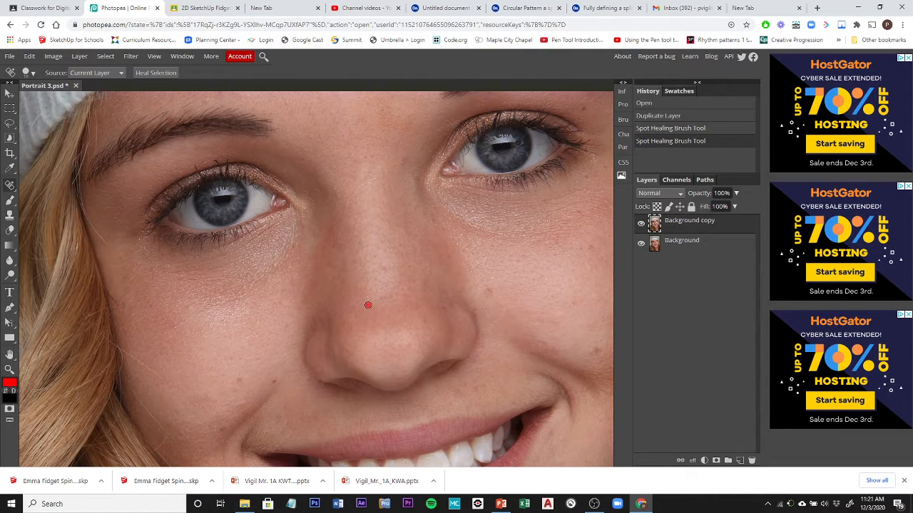
{"action": "left_click", "coordinate": [368, 305]}
{"action": "left_click", "coordinate": [239, 380]}
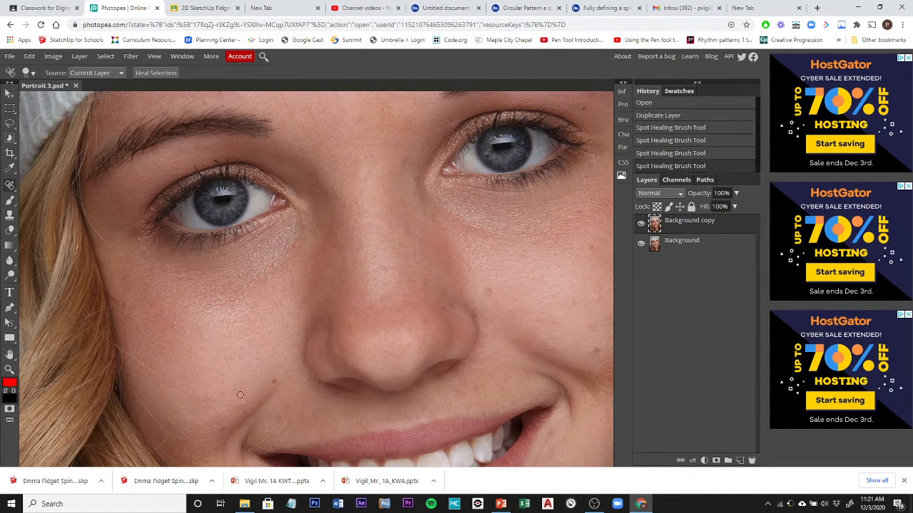
{"action": "left_click", "coordinate": [243, 402]}
{"action": "left_click", "coordinate": [221, 428]}
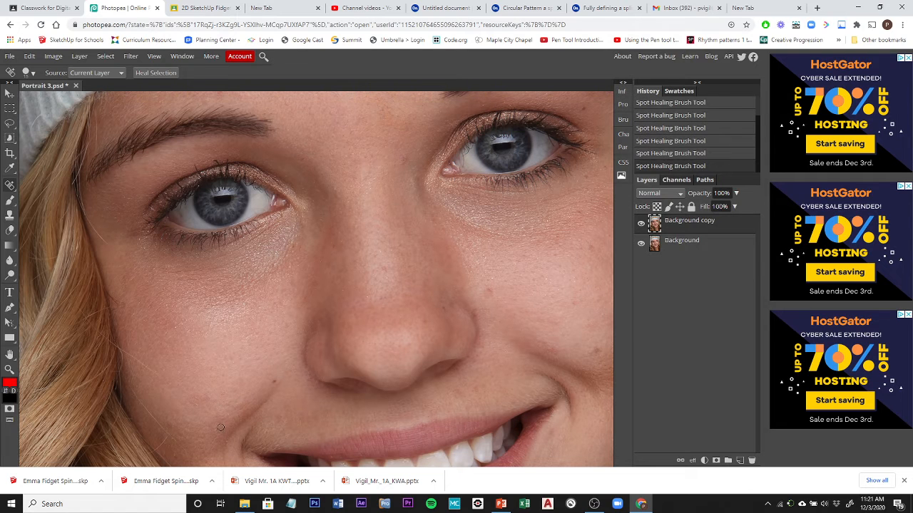
{"action": "left_click", "coordinate": [276, 380]}
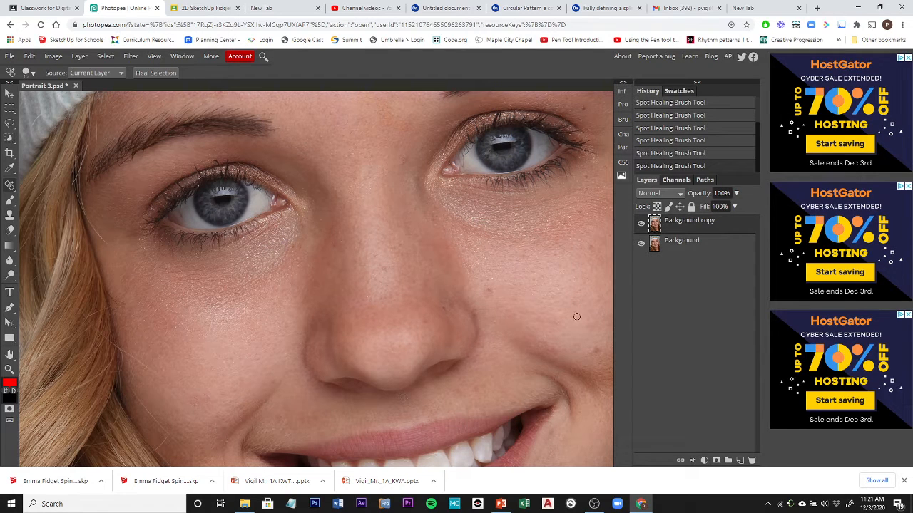
Step: Heal the two moles on the neck and the small blemish on the forehead below the hat
{"action": "scroll", "coordinate": [518, 292], "scroll_direction": "down", "scroll_amount": 3}
{"action": "scroll", "coordinate": [517, 292], "scroll_direction": "down", "scroll_amount": 2}
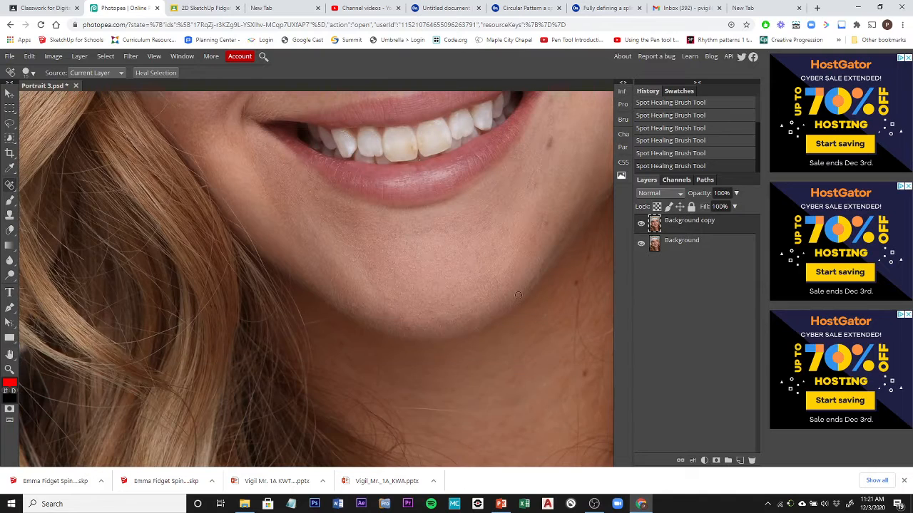
{"action": "left_click", "coordinate": [576, 282]}
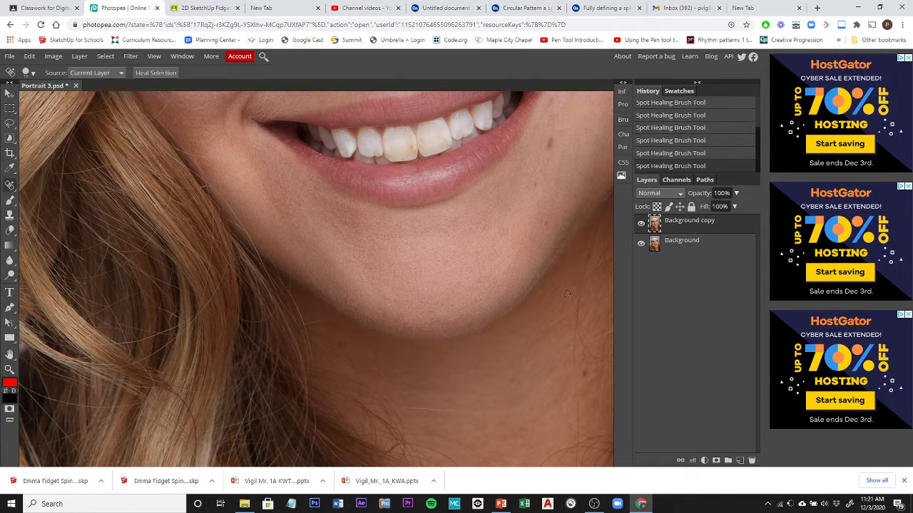
{"action": "left_click", "coordinate": [585, 373]}
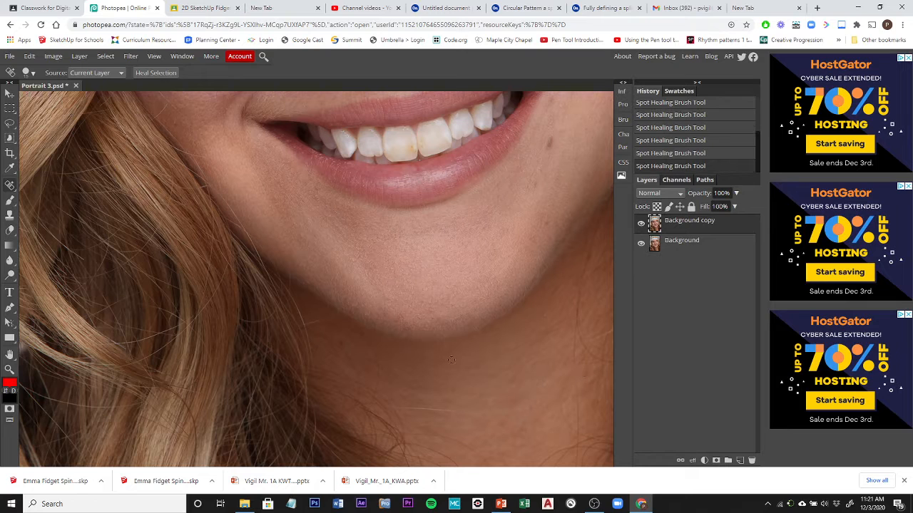
{"action": "scroll", "coordinate": [451, 360], "scroll_direction": "up", "scroll_amount": 8}
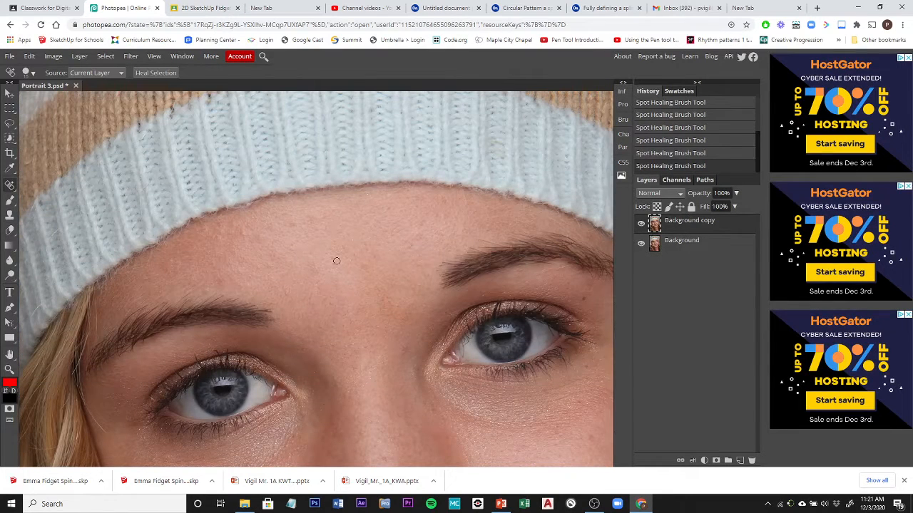
{"action": "left_click", "coordinate": [243, 234]}
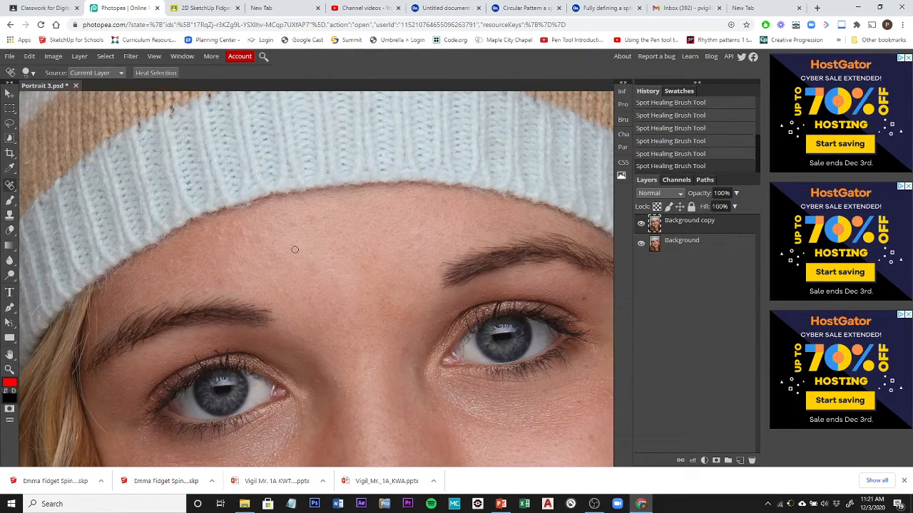
Step: Paint out the stray hairs over the gray background beside the hair with the Spot Healing Brush
{"action": "scroll", "coordinate": [264, 285], "scroll_direction": "down", "scroll_amount": 7}
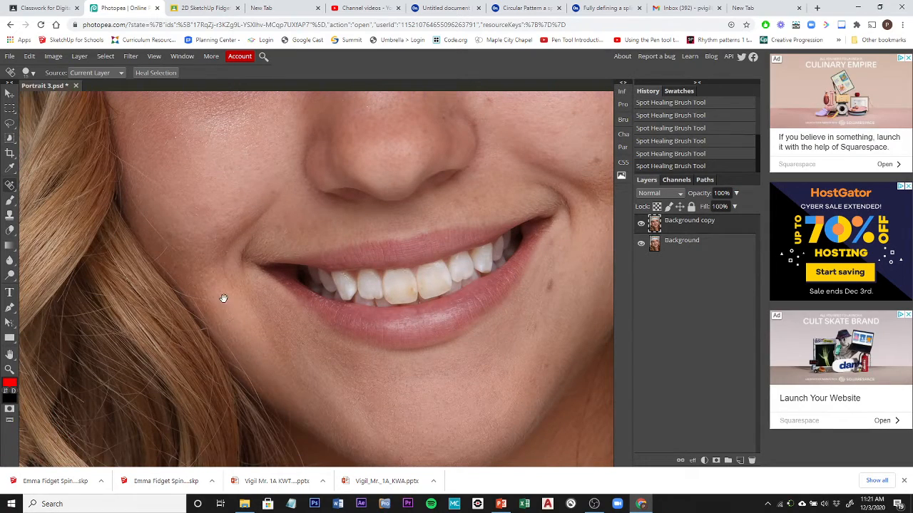
{"action": "scroll", "coordinate": [224, 299], "scroll_direction": "left", "scroll_amount": 5}
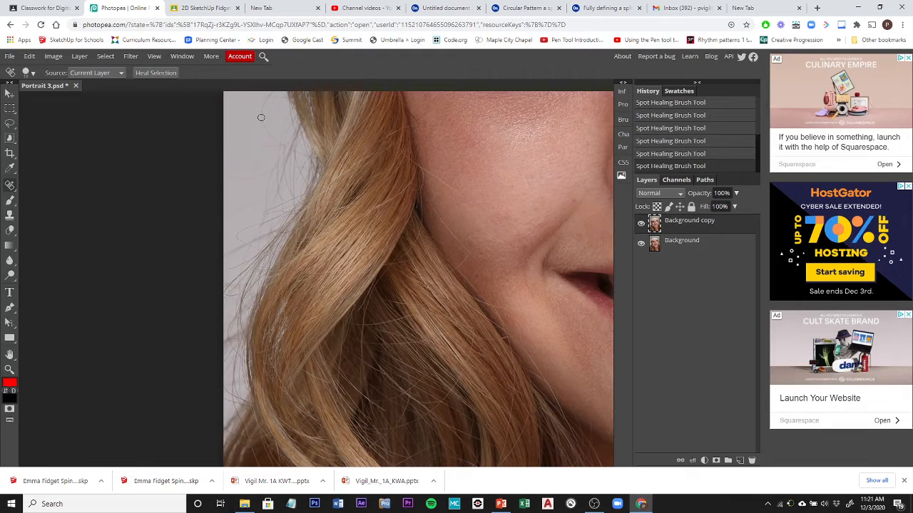
{"action": "left_click_drag", "start_coordinate": [262, 105], "coordinate": [274, 139]}
{"action": "left_click_drag", "start_coordinate": [267, 173], "coordinate": [227, 182]}
{"action": "mouse_move", "coordinate": [258, 225]}
{"action": "left_mouse_down"}
{"action": "mouse_move", "coordinate": [238, 235]}
{"action": "mouse_move", "coordinate": [245, 243]}
{"action": "left_mouse_up"}
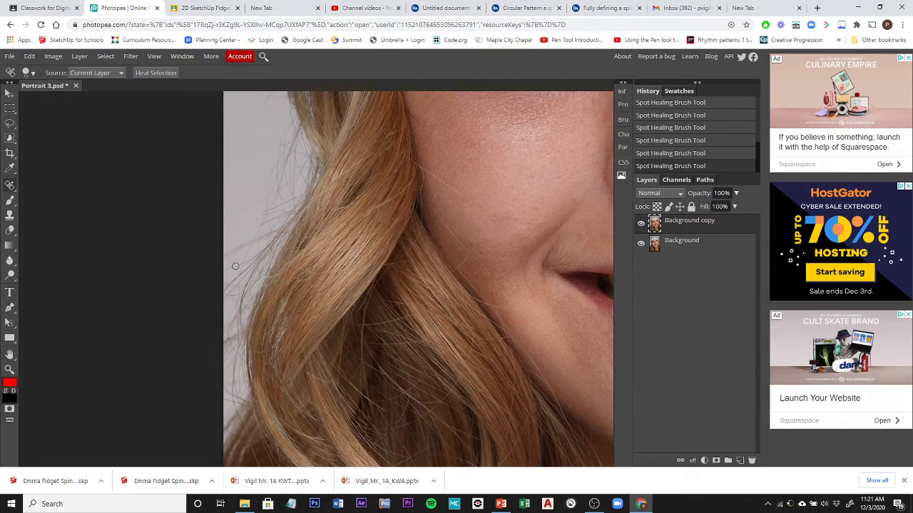
Step: Paint out the loose hairs crossing the shaded side of the neck with the Spot Healing Brush
{"action": "scroll", "coordinate": [239, 263], "scroll_direction": "down", "scroll_amount": 6}
{"action": "scroll", "coordinate": [258, 272], "scroll_direction": "up", "scroll_amount": 5}
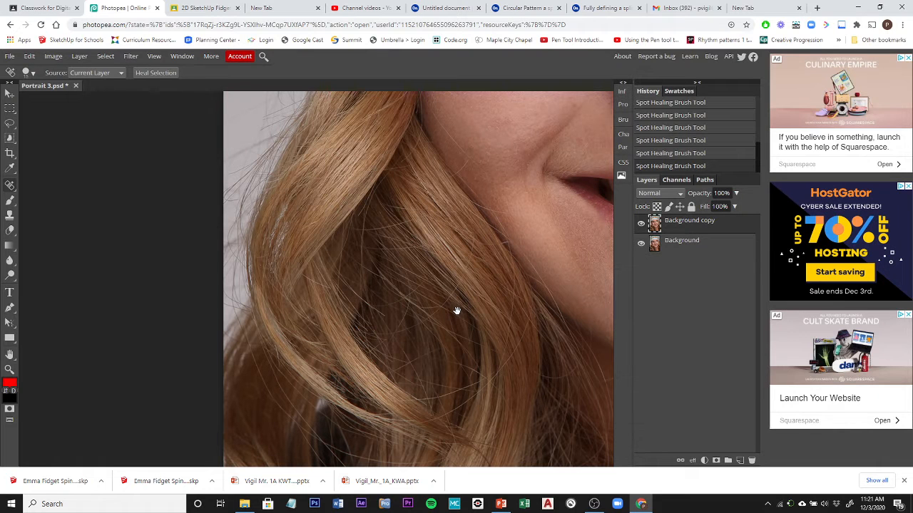
{"action": "left_click_drag", "start_coordinate": [457, 311], "coordinate": [100, 175]}
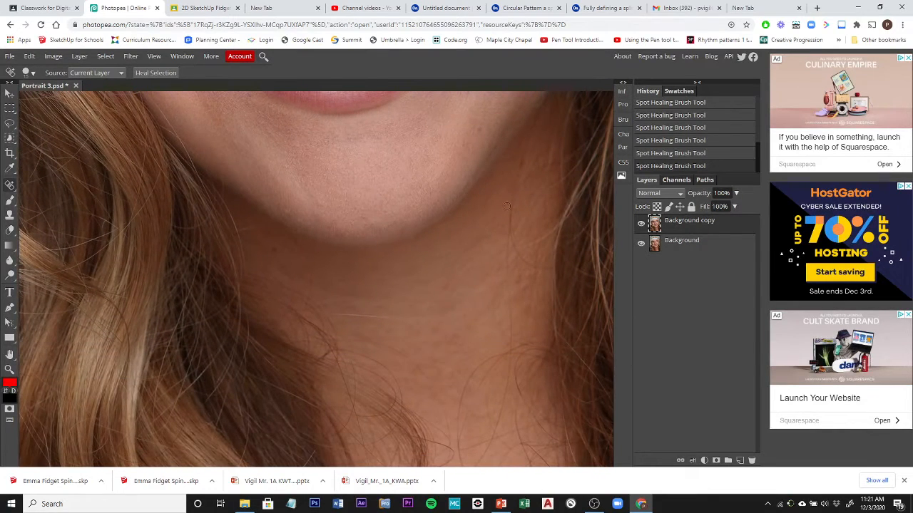
{"action": "left_click_drag", "start_coordinate": [509, 286], "coordinate": [511, 340]}
{"action": "mouse_move", "coordinate": [491, 299]}
{"action": "left_mouse_down"}
{"action": "mouse_move", "coordinate": [514, 341]}
{"action": "mouse_move", "coordinate": [469, 383]}
{"action": "mouse_move", "coordinate": [455, 447]}
{"action": "mouse_move", "coordinate": [465, 452]}
{"action": "left_mouse_up"}
{"action": "left_click_drag", "start_coordinate": [503, 355], "coordinate": [467, 413]}
Step: Heal the spot on the cheek just beside the nose, below the eye
{"action": "scroll", "coordinate": [462, 161], "scroll_direction": "up", "scroll_amount": 5}
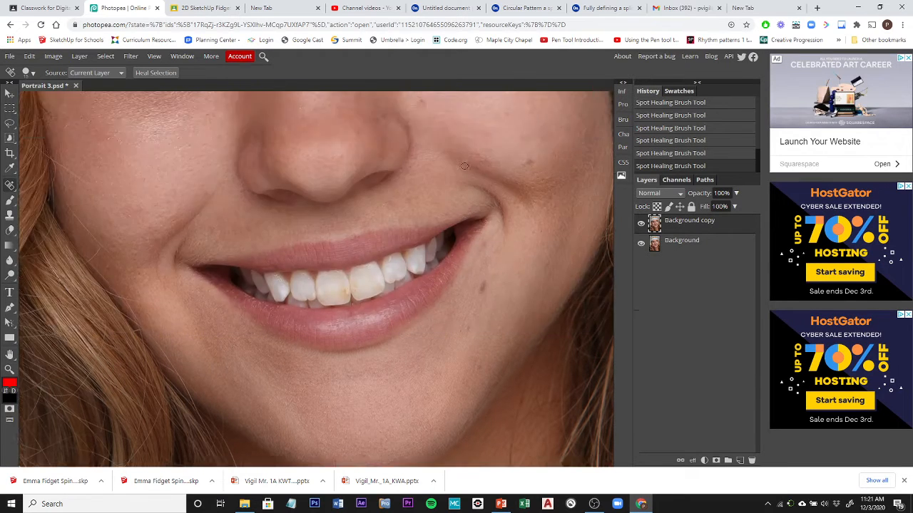
{"action": "scroll", "coordinate": [464, 167], "scroll_direction": "up", "scroll_amount": 4}
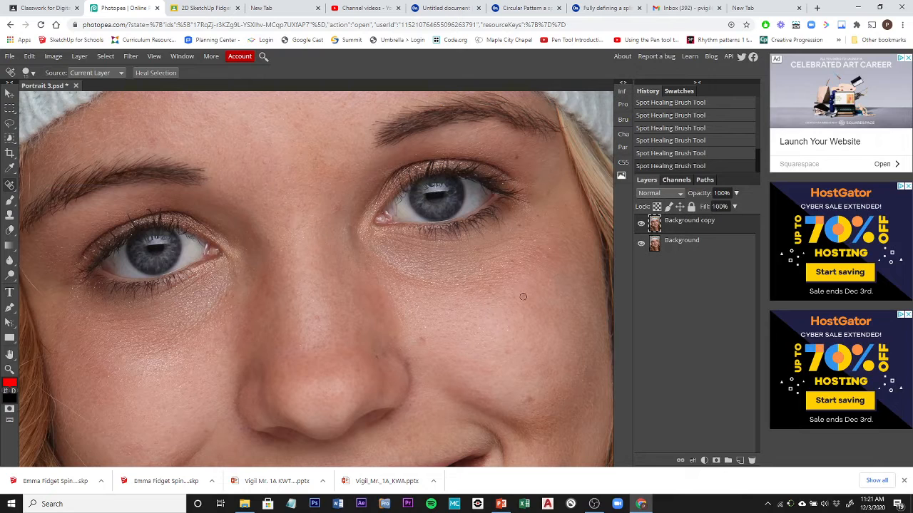
{"action": "left_click", "coordinate": [421, 340]}
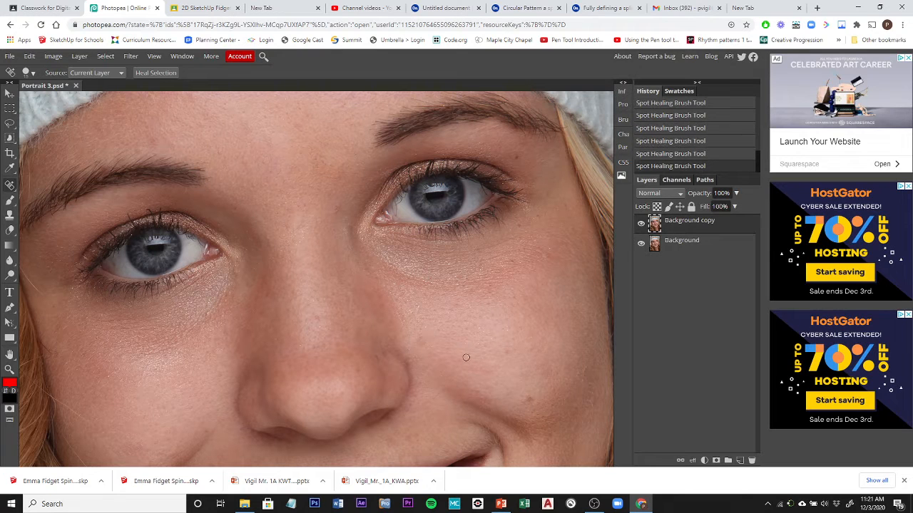
Step: Check the next technique in the Google Classroom assignment list and return to the portrait in Photopea
{"action": "left_click", "coordinate": [33, 12]}
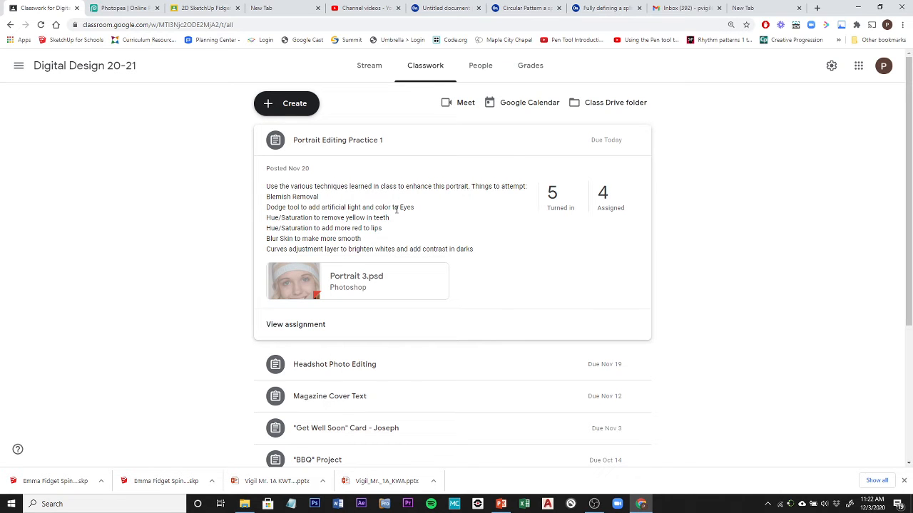
{"action": "left_click", "coordinate": [121, 7]}
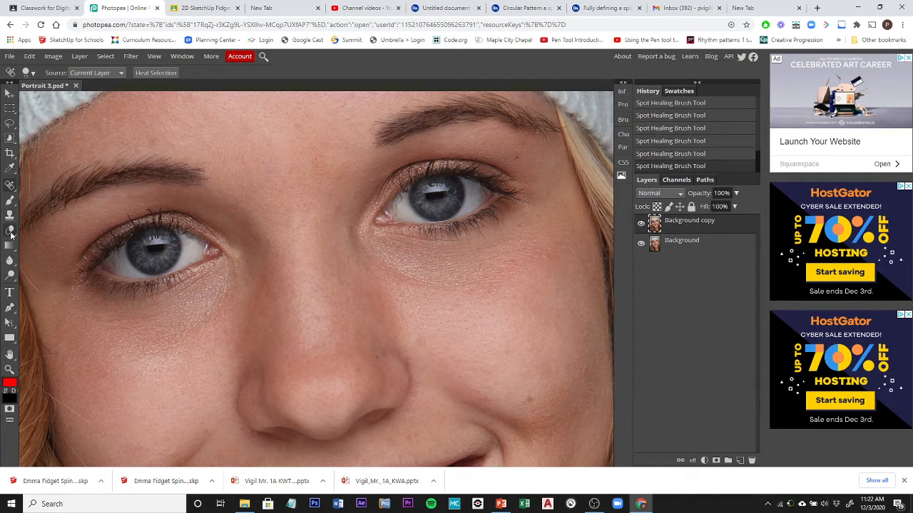
Step: Set up the Dodge tool with a larger, softer brush of about 42% hardness, leaving the range on Midtones
{"action": "left_click", "coordinate": [11, 276]}
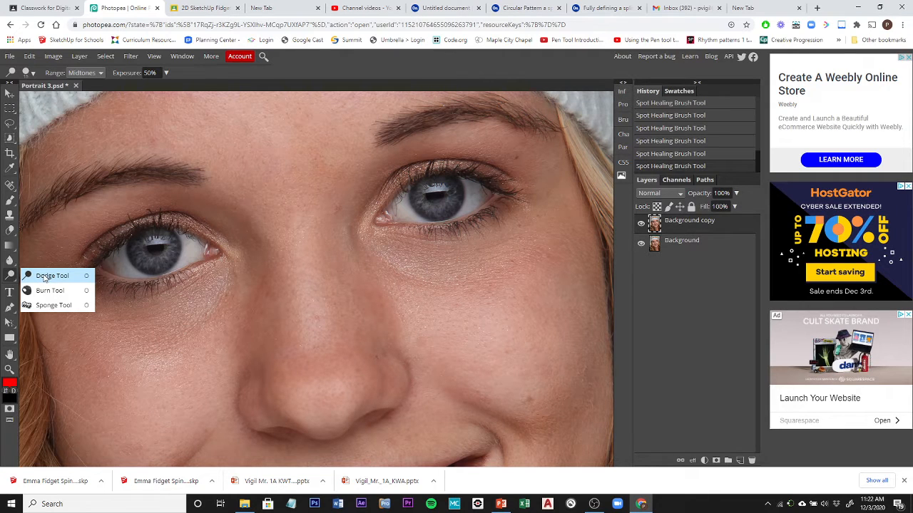
{"action": "left_click", "coordinate": [49, 276]}
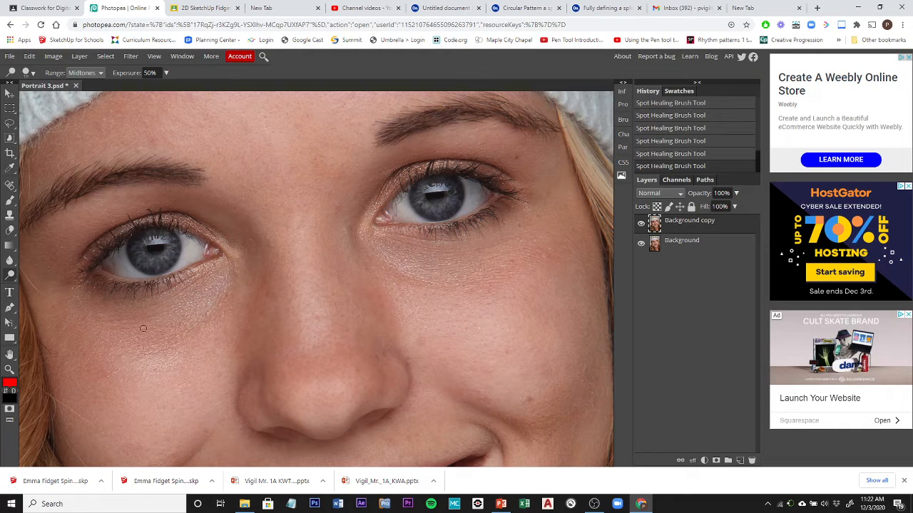
{"action": "left_click", "coordinate": [83, 72]}
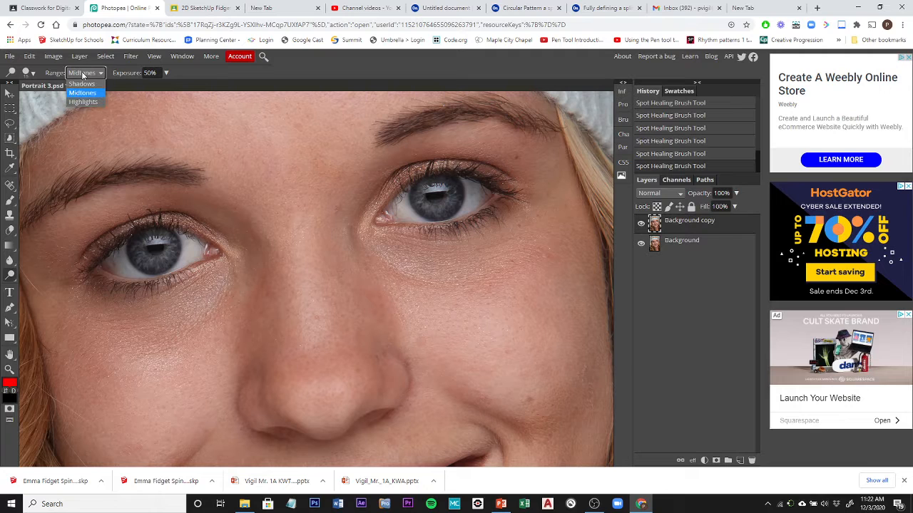
{"action": "left_click", "coordinate": [30, 74]}
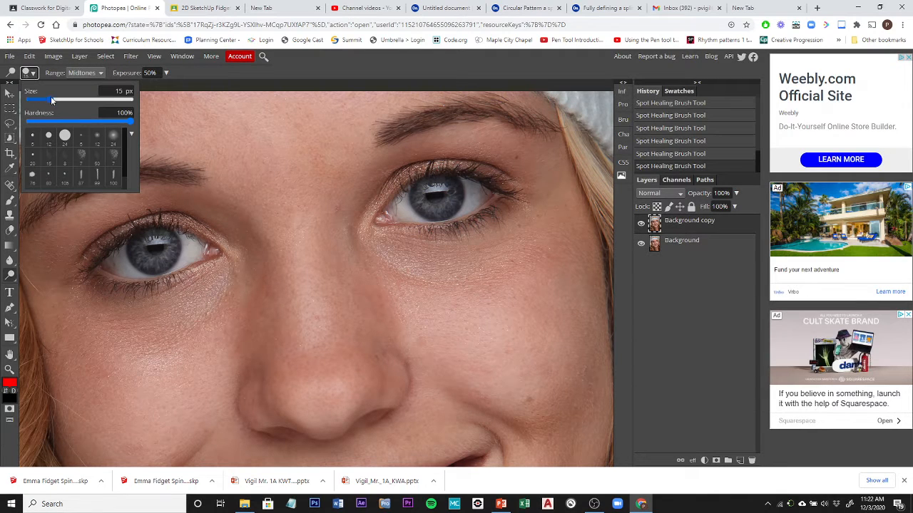
{"action": "left_click_drag", "start_coordinate": [130, 125], "coordinate": [70, 119]}
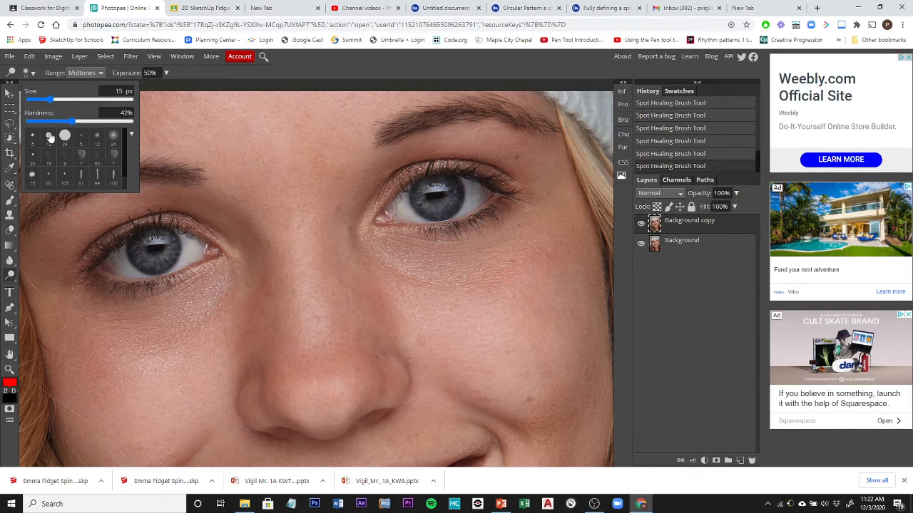
{"action": "left_click_drag", "start_coordinate": [70, 120], "coordinate": [69, 121]}
{"action": "left_click_drag", "start_coordinate": [70, 120], "coordinate": [72, 119]}
{"action": "left_click_drag", "start_coordinate": [52, 101], "coordinate": [84, 100]}
{"action": "left_click_drag", "start_coordinate": [81, 99], "coordinate": [75, 99]}
{"action": "left_click", "coordinate": [236, 75]}
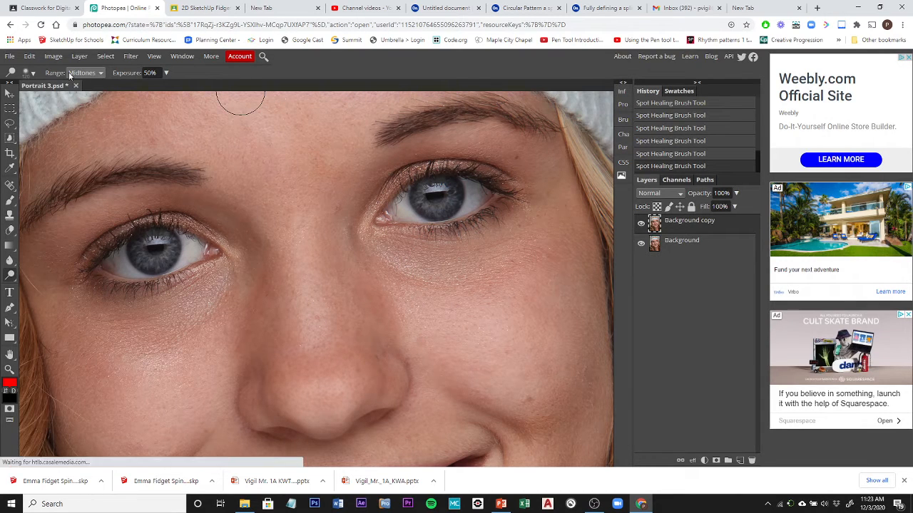
Step: Lighten the skin under both eyes with the Dodge tool using Midtones and 50% exposure
{"action": "left_click", "coordinate": [166, 73]}
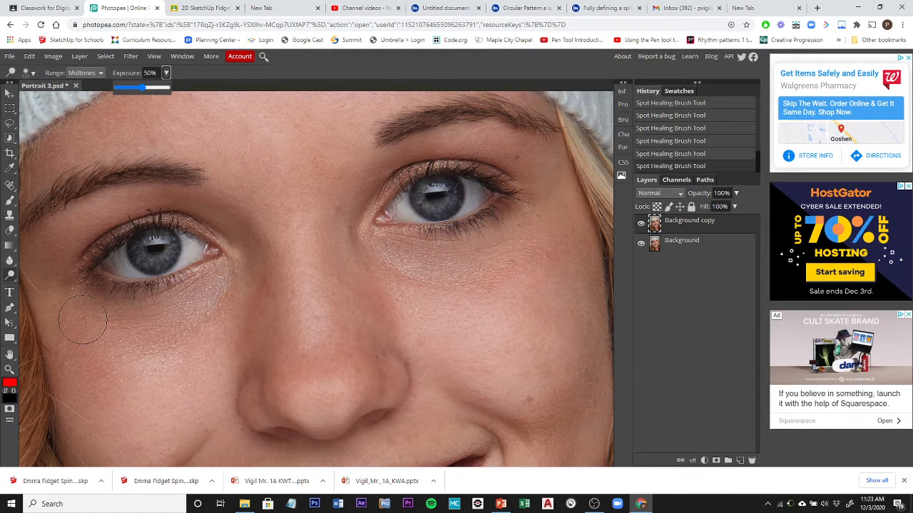
{"action": "mouse_move", "coordinate": [83, 320]}
{"action": "left_mouse_down"}
{"action": "mouse_move", "coordinate": [167, 320]}
{"action": "mouse_move", "coordinate": [225, 284]}
{"action": "mouse_move", "coordinate": [181, 350]}
{"action": "mouse_move", "coordinate": [197, 327]}
{"action": "mouse_move", "coordinate": [164, 344]}
{"action": "mouse_move", "coordinate": [107, 340]}
{"action": "left_mouse_up"}
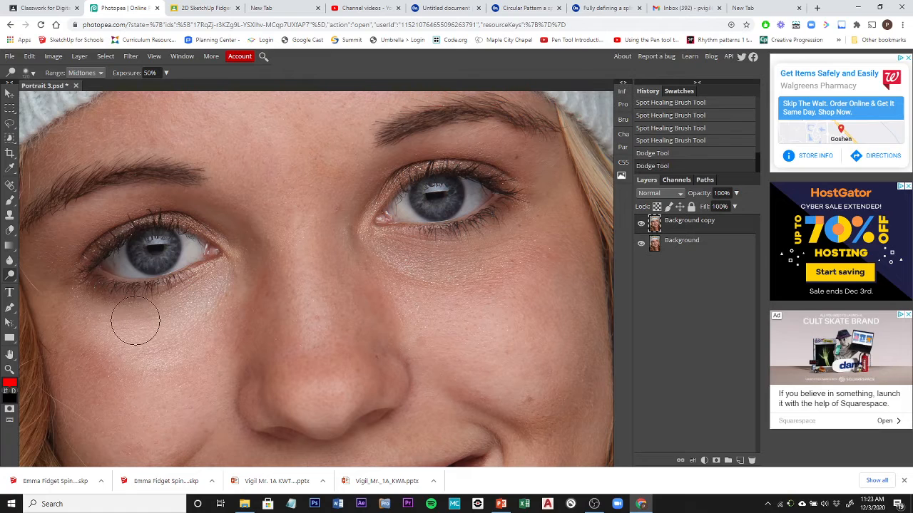
{"action": "mouse_move", "coordinate": [392, 261]}
{"action": "left_mouse_down"}
{"action": "mouse_move", "coordinate": [497, 278]}
{"action": "mouse_move", "coordinate": [525, 260]}
{"action": "left_mouse_up"}
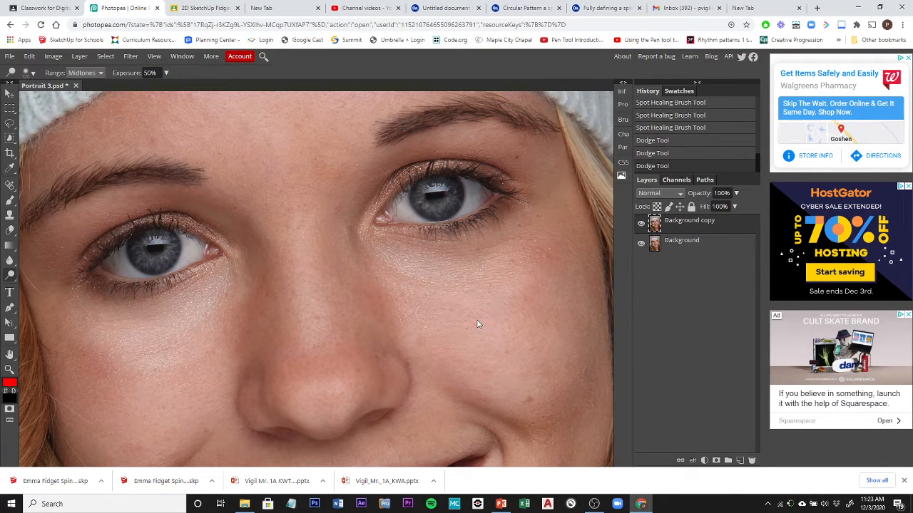
Step: Undo the three Dodge strokes painted under the eyes at 50% exposure
{"action": "key", "text": "ctrl+z"}
{"action": "key", "text": "ctrl+z"}
{"action": "key", "text": "ctrl+z"}
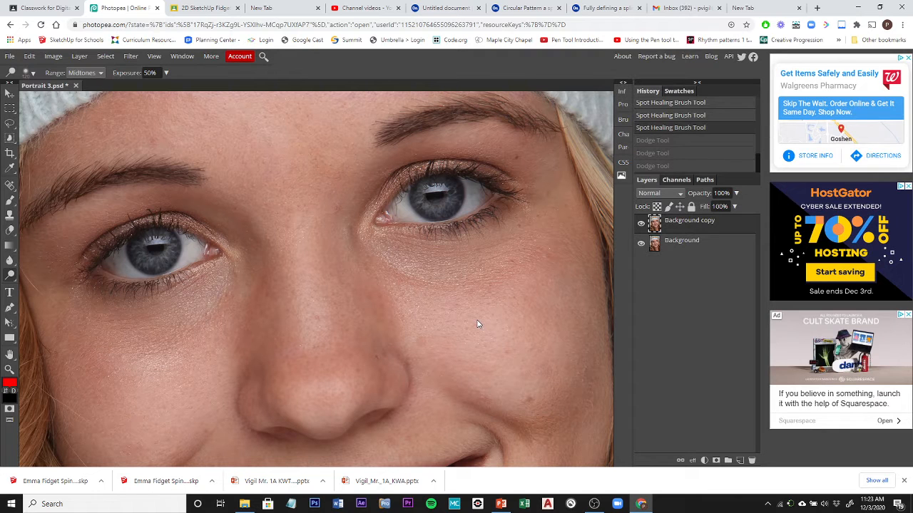
Step: Try lightening the skin under both eyes with the Dodge tool at 20% exposure in the Midtones range
{"action": "left_click", "coordinate": [167, 73]}
{"action": "left_click_drag", "start_coordinate": [143, 89], "coordinate": [128, 90]}
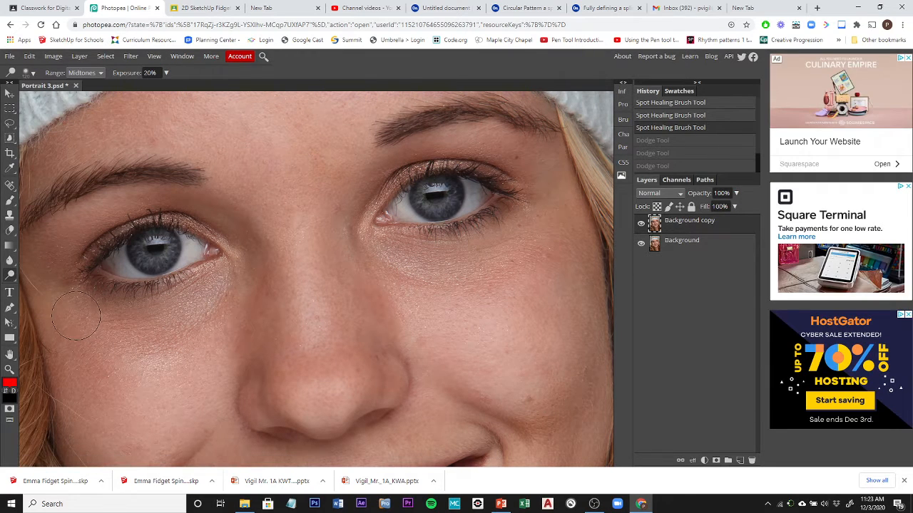
{"action": "mouse_move", "coordinate": [109, 328]}
{"action": "left_mouse_down"}
{"action": "mouse_move", "coordinate": [192, 313]}
{"action": "mouse_move", "coordinate": [222, 288]}
{"action": "mouse_move", "coordinate": [208, 323]}
{"action": "mouse_move", "coordinate": [165, 345]}
{"action": "mouse_move", "coordinate": [144, 343]}
{"action": "mouse_move", "coordinate": [171, 339]}
{"action": "mouse_move", "coordinate": [136, 345]}
{"action": "mouse_move", "coordinate": [184, 345]}
{"action": "mouse_move", "coordinate": [212, 321]}
{"action": "left_mouse_up"}
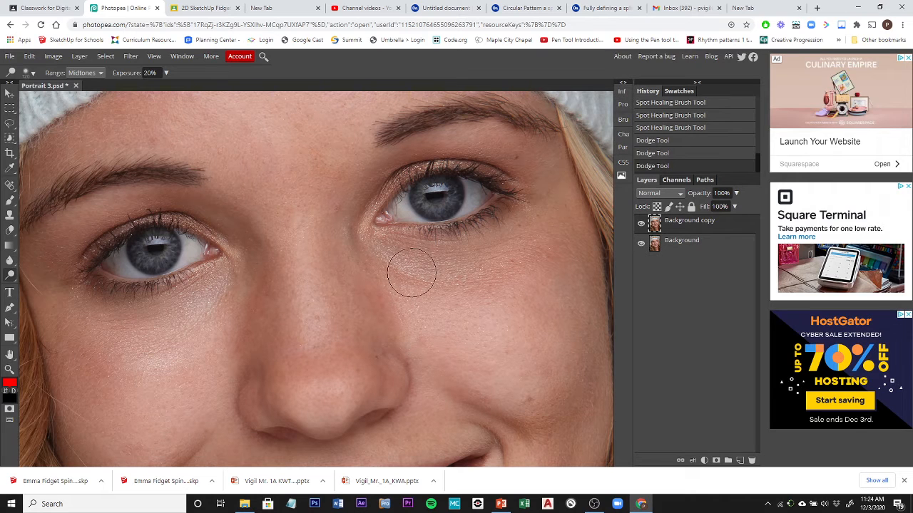
{"action": "mouse_move", "coordinate": [414, 274]}
{"action": "left_mouse_down"}
{"action": "mouse_move", "coordinate": [447, 277]}
{"action": "mouse_move", "coordinate": [507, 263]}
{"action": "mouse_move", "coordinate": [503, 277]}
{"action": "left_mouse_up"}
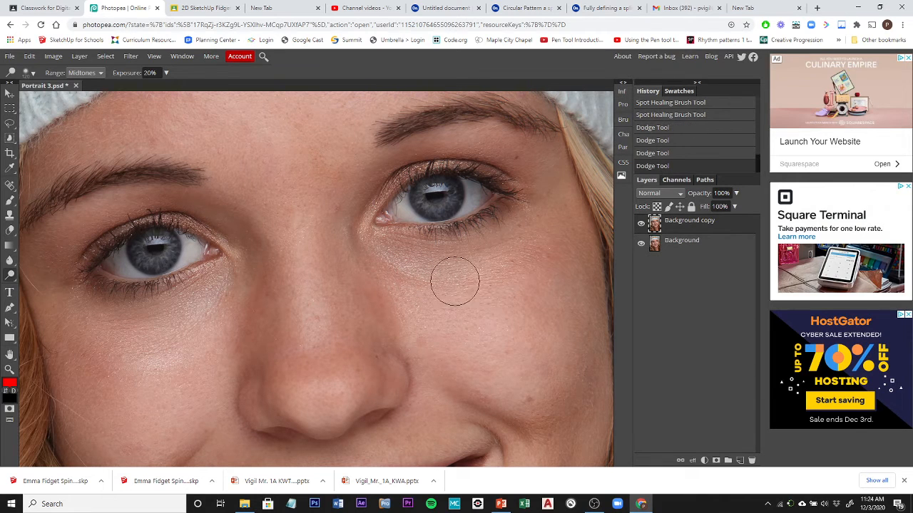
{"action": "mouse_move", "coordinate": [395, 261]}
{"action": "left_mouse_down"}
{"action": "mouse_move", "coordinate": [430, 271]}
{"action": "mouse_move", "coordinate": [414, 258]}
{"action": "mouse_move", "coordinate": [469, 258]}
{"action": "mouse_move", "coordinate": [529, 227]}
{"action": "left_mouse_up"}
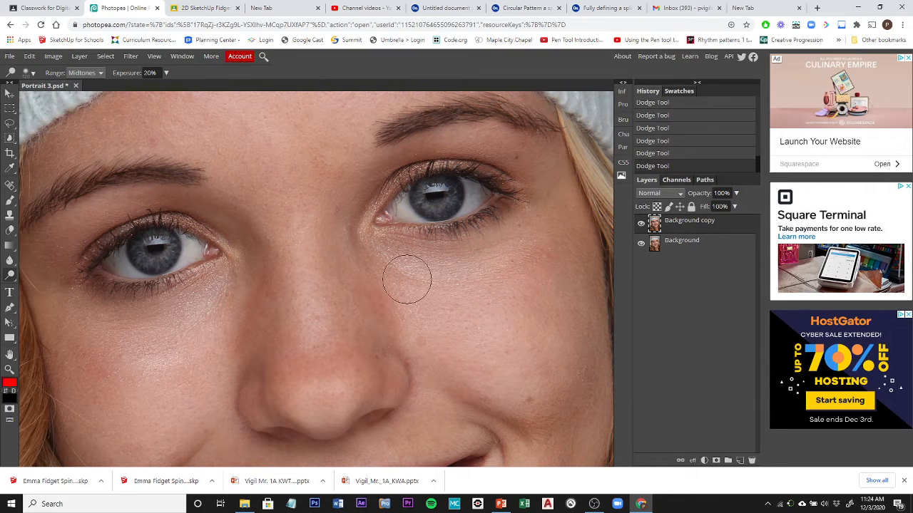
{"action": "left_click_drag", "start_coordinate": [404, 287], "coordinate": [471, 278]}
Step: Compare the under-eye lightening with the original photo by repeatedly hiding and showing the Background copy layer
{"action": "left_click", "coordinate": [642, 224]}
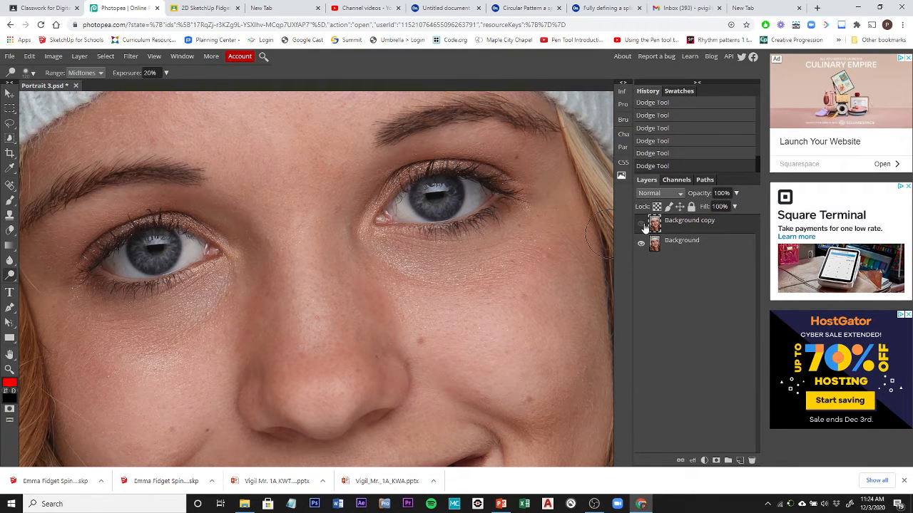
{"action": "left_click", "coordinate": [642, 224]}
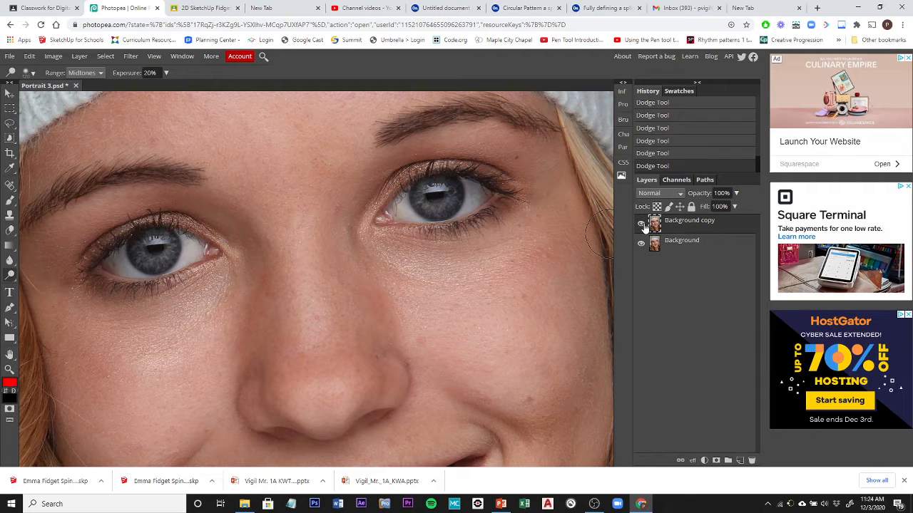
{"action": "left_click", "coordinate": [641, 223]}
{"action": "left_click", "coordinate": [642, 224]}
{"action": "left_click", "coordinate": [642, 224]}
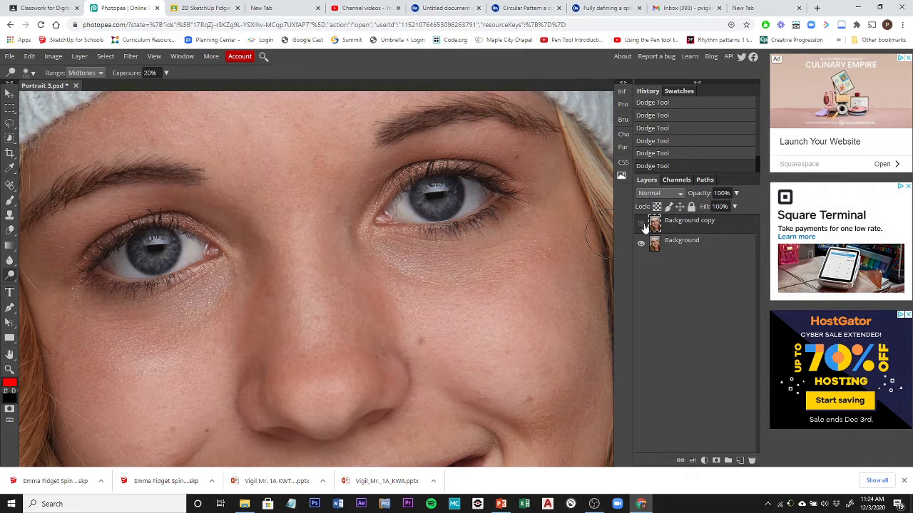
{"action": "left_click", "coordinate": [641, 224]}
{"action": "left_click", "coordinate": [642, 224]}
{"action": "left_click", "coordinate": [642, 224]}
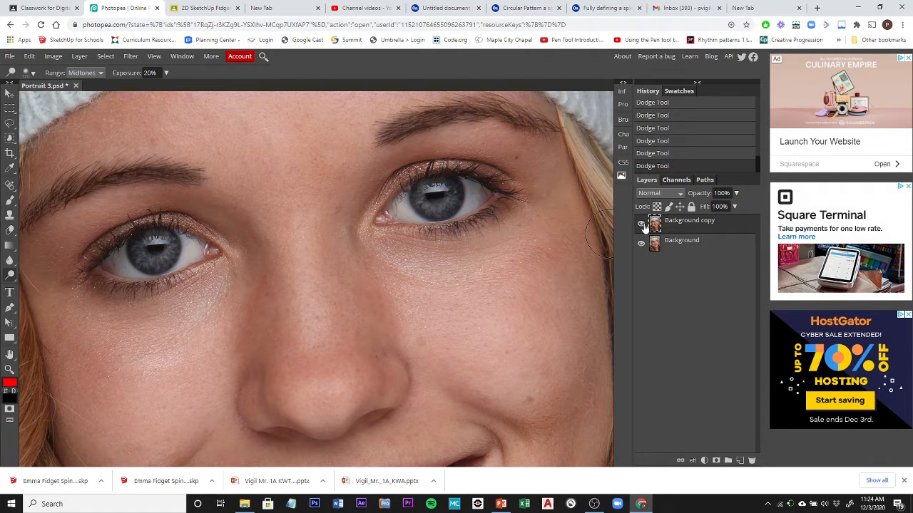
{"action": "left_click", "coordinate": [642, 224]}
{"action": "left_click", "coordinate": [642, 224]}
{"action": "left_click", "coordinate": [641, 224]}
{"action": "left_click", "coordinate": [642, 224]}
{"action": "left_click", "coordinate": [642, 224]}
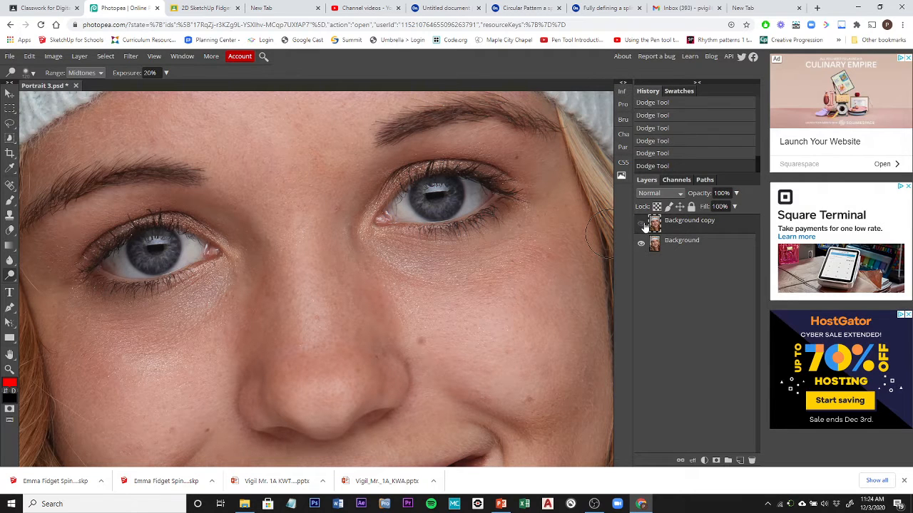
{"action": "key", "text": "ctrl+comma"}
{"action": "key", "text": "ctrl+comma"}
{"action": "key", "text": "ctrl+comma"}
{"action": "key", "text": "ctrl+comma"}
{"action": "key", "text": "ctrl+comma"}
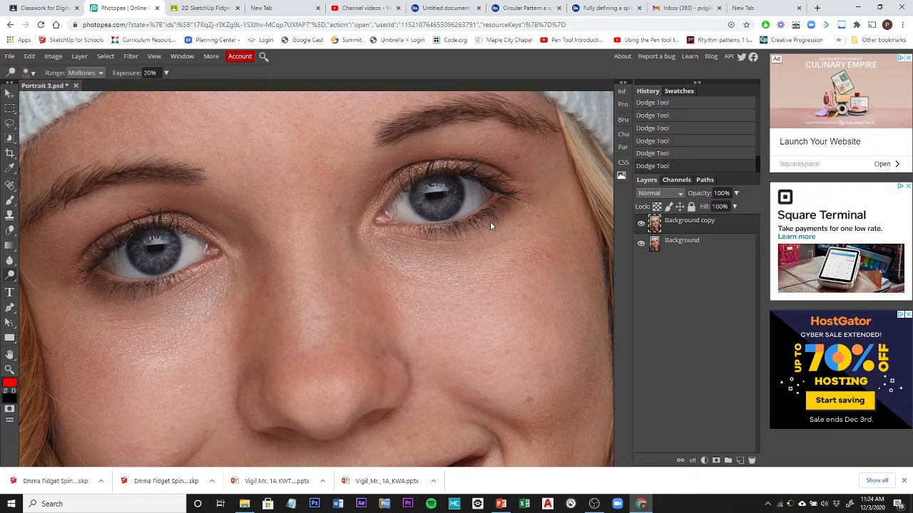
{"action": "key", "text": "ctrl+comma"}
{"action": "key", "text": "ctrl+comma"}
{"action": "key", "text": "ctrl+comma"}
{"action": "key", "text": "ctrl+comma"}
{"action": "key", "text": "ctrl+comma"}
{"action": "key", "text": "ctrl+comma"}
{"action": "key", "text": "ctrl+comma"}
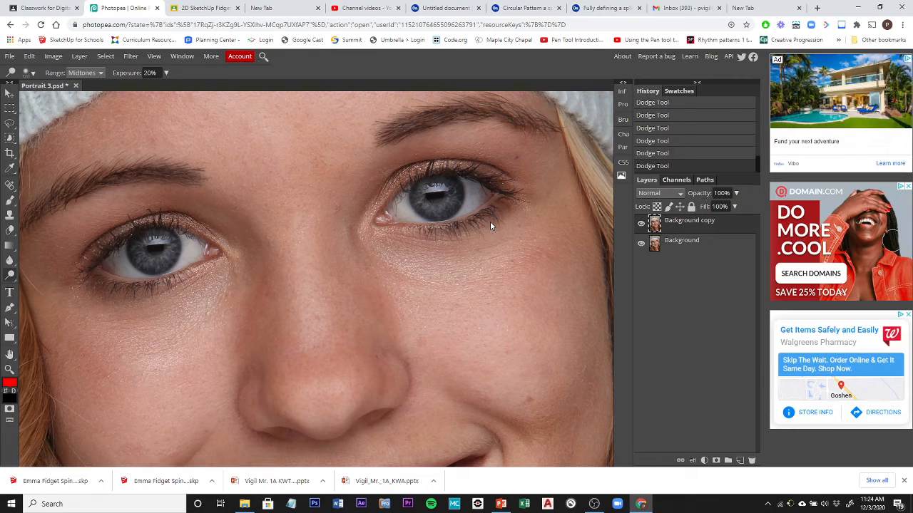
{"action": "key", "text": "ctrl+comma"}
Step: Undo all the Dodge strokes made at 20% exposure under both eyes
{"action": "key", "text": "ctrl+z"}
{"action": "key", "text": "ctrl+z"}
{"action": "key", "text": "ctrl+z"}
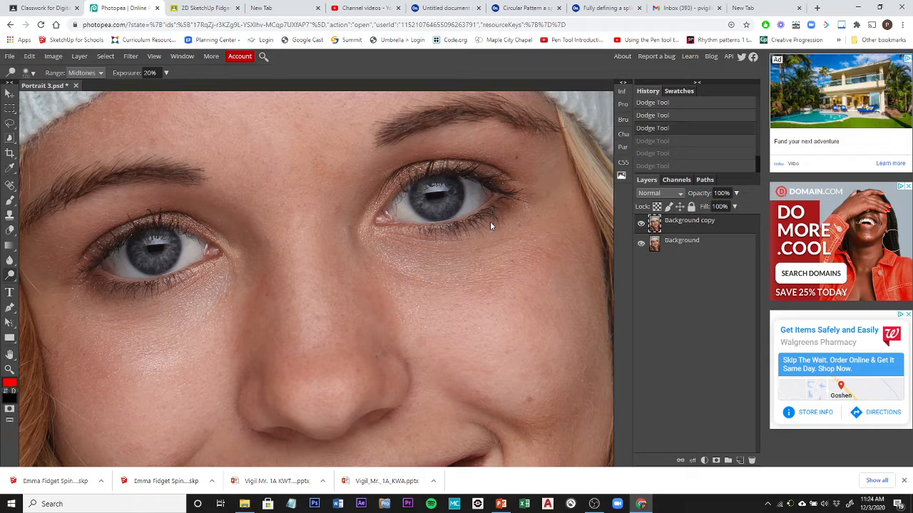
{"action": "key", "text": "ctrl+z"}
{"action": "key", "text": "ctrl+z"}
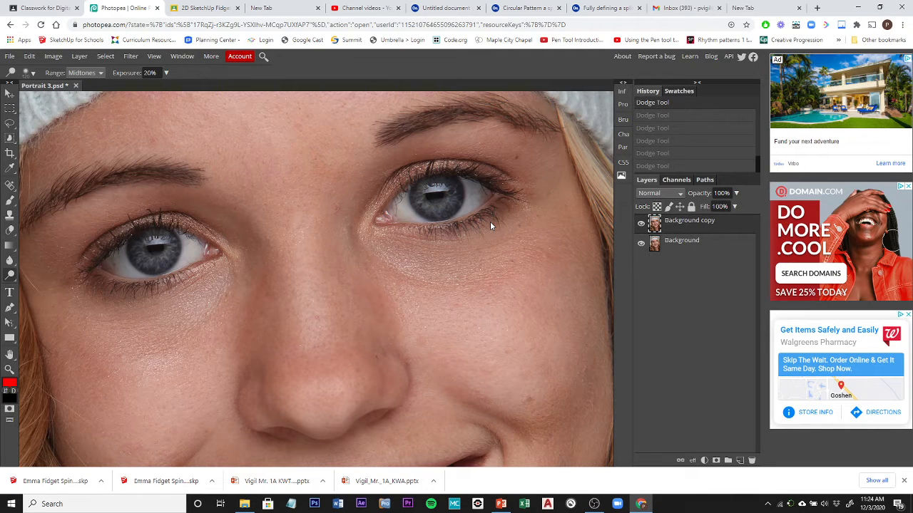
{"action": "key", "text": "ctrl+z"}
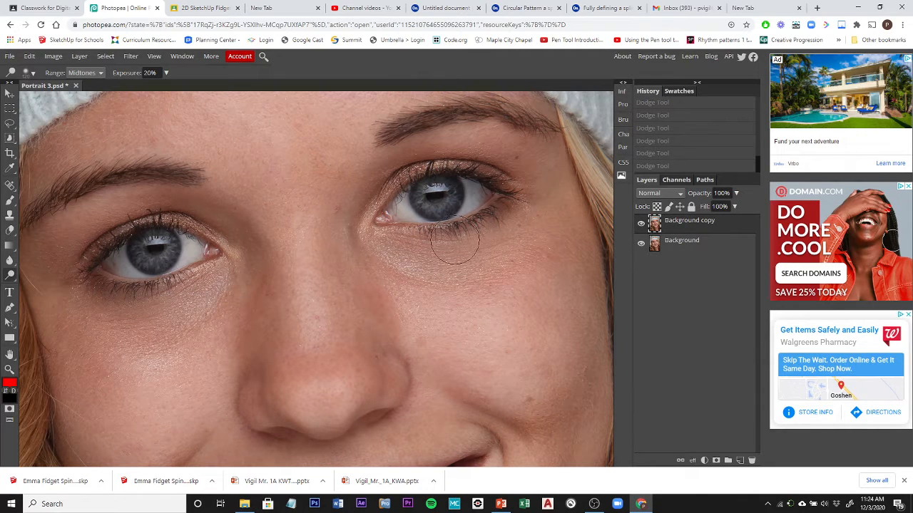
Step: Lower the Dodge exposure to 10% and brush over the skin under both eyes to lighten it subtly
{"action": "left_click", "coordinate": [167, 73]}
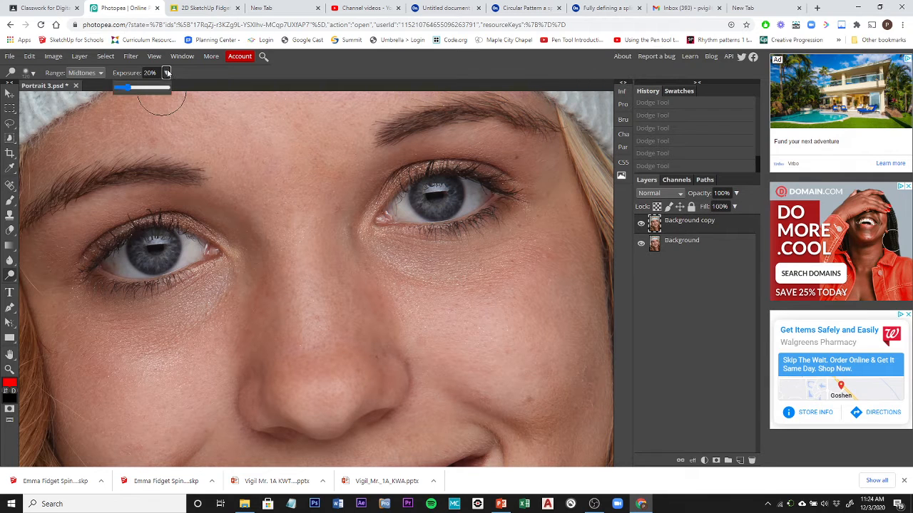
{"action": "left_click_drag", "start_coordinate": [131, 88], "coordinate": [122, 91]}
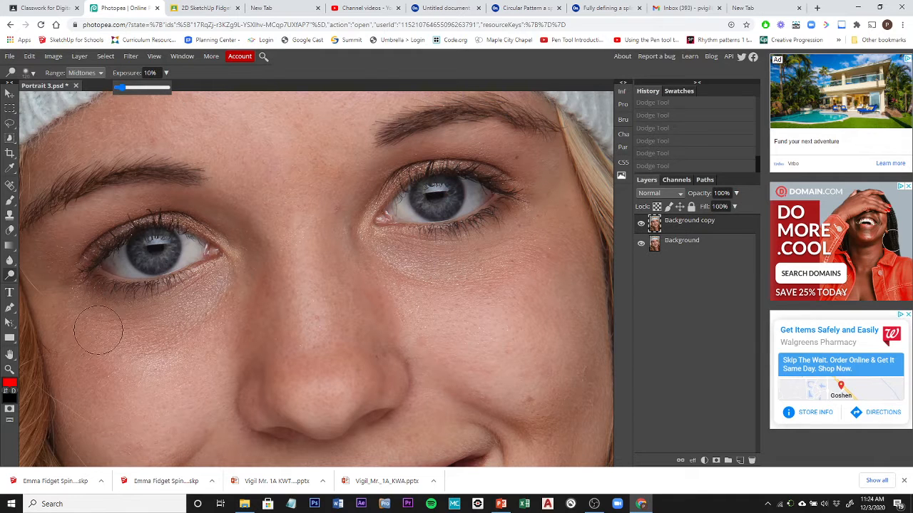
{"action": "mouse_move", "coordinate": [92, 323]}
{"action": "left_mouse_down"}
{"action": "mouse_move", "coordinate": [151, 321]}
{"action": "mouse_move", "coordinate": [210, 296]}
{"action": "left_mouse_up"}
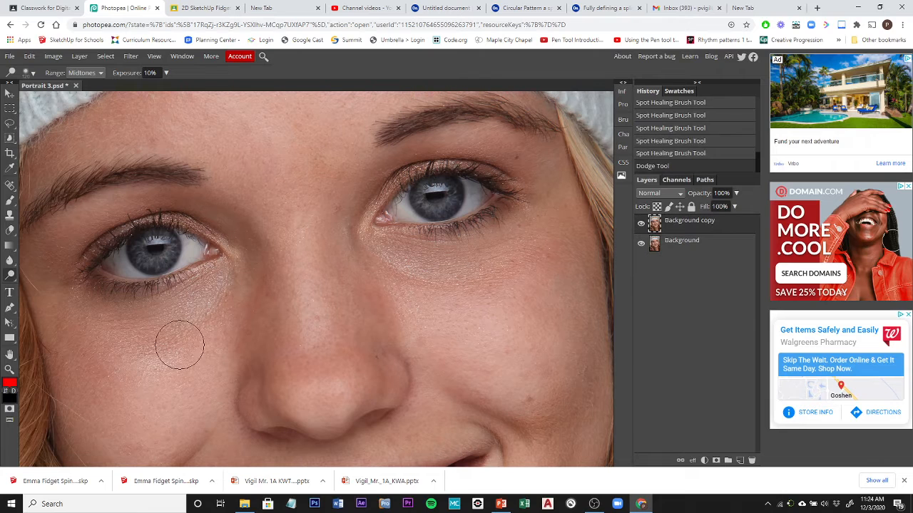
{"action": "mouse_move", "coordinate": [180, 346]}
{"action": "left_mouse_down"}
{"action": "mouse_move", "coordinate": [207, 332]}
{"action": "mouse_move", "coordinate": [150, 345]}
{"action": "mouse_move", "coordinate": [210, 327]}
{"action": "mouse_move", "coordinate": [164, 343]}
{"action": "mouse_move", "coordinate": [108, 345]}
{"action": "mouse_move", "coordinate": [185, 331]}
{"action": "left_mouse_up"}
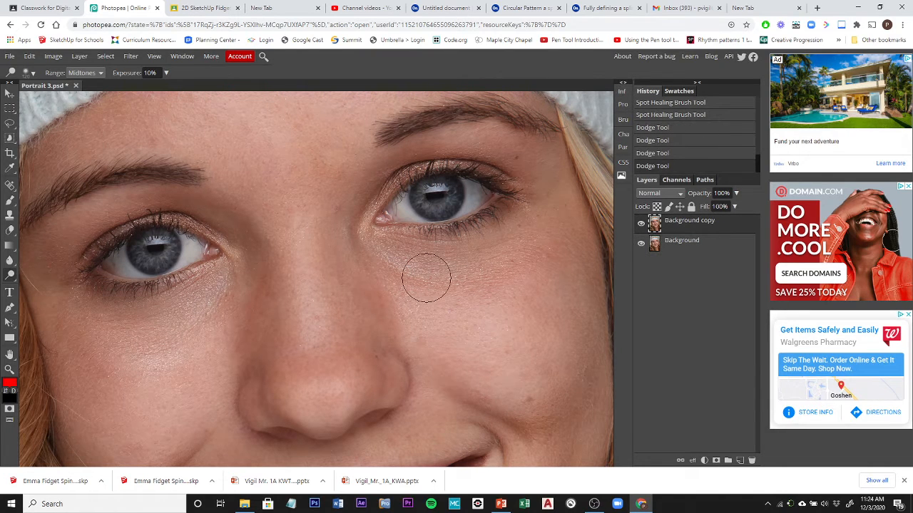
{"action": "mouse_move", "coordinate": [425, 277]}
{"action": "left_mouse_down"}
{"action": "mouse_move", "coordinate": [465, 284]}
{"action": "mouse_move", "coordinate": [498, 273]}
{"action": "mouse_move", "coordinate": [410, 269]}
{"action": "mouse_move", "coordinate": [433, 283]}
{"action": "mouse_move", "coordinate": [476, 283]}
{"action": "mouse_move", "coordinate": [529, 240]}
{"action": "left_mouse_up"}
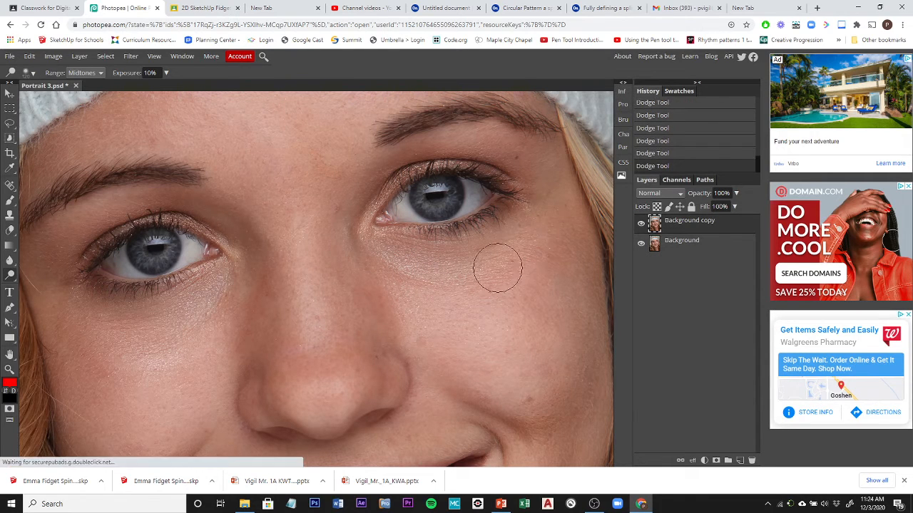
{"action": "mouse_move", "coordinate": [498, 268]}
{"action": "left_mouse_down"}
{"action": "mouse_move", "coordinate": [513, 252]}
{"action": "mouse_move", "coordinate": [465, 269]}
{"action": "mouse_move", "coordinate": [394, 258]}
{"action": "mouse_move", "coordinate": [395, 275]}
{"action": "mouse_move", "coordinate": [413, 282]}
{"action": "mouse_move", "coordinate": [400, 278]}
{"action": "left_mouse_up"}
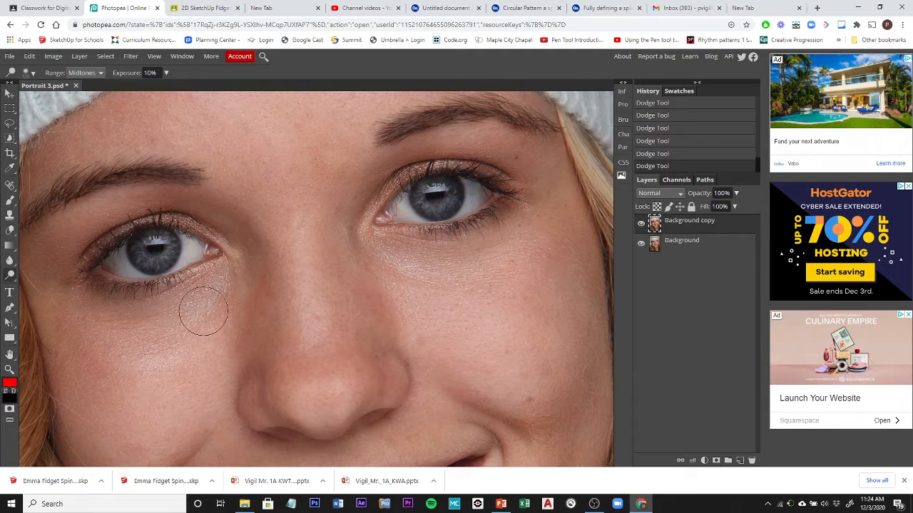
{"action": "mouse_move", "coordinate": [203, 310]}
{"action": "left_mouse_down"}
{"action": "mouse_move", "coordinate": [229, 303]}
{"action": "mouse_move", "coordinate": [152, 349]}
{"action": "mouse_move", "coordinate": [89, 322]}
{"action": "mouse_move", "coordinate": [86, 368]}
{"action": "left_mouse_up"}
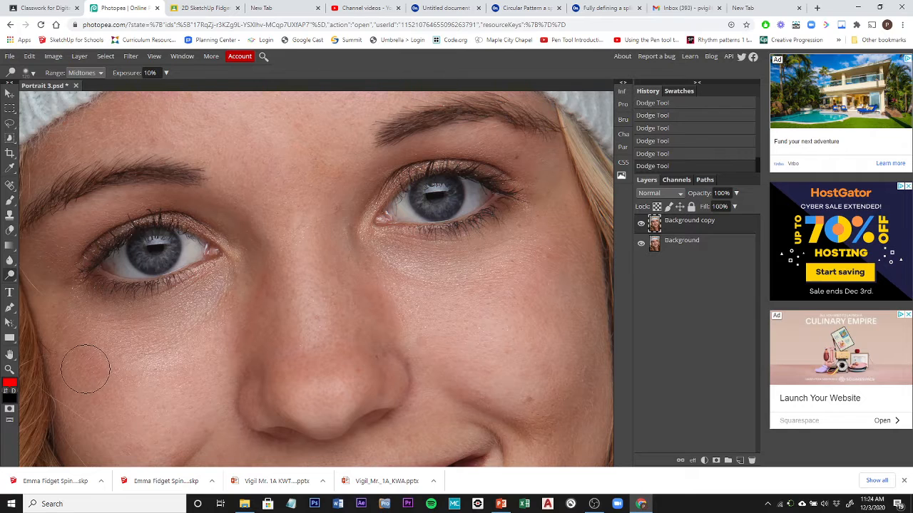
Step: Compare the subtler under-eye lightening with the original by toggling the Background copy layer's visibility
{"action": "left_click", "coordinate": [641, 223]}
{"action": "left_click", "coordinate": [640, 223]}
{"action": "left_click", "coordinate": [640, 223]}
{"action": "left_click", "coordinate": [640, 223]}
{"action": "left_click", "coordinate": [641, 223]}
{"action": "left_click", "coordinate": [641, 223]}
{"action": "left_click", "coordinate": [641, 223]}
{"action": "left_click", "coordinate": [641, 224]}
{"action": "left_click", "coordinate": [641, 223]}
{"action": "left_click", "coordinate": [641, 223]}
Step: Set up the Sponge tool in Saturate mode with 41% flow and a 15 px brush of reduced hardness
{"action": "right_click", "coordinate": [10, 275]}
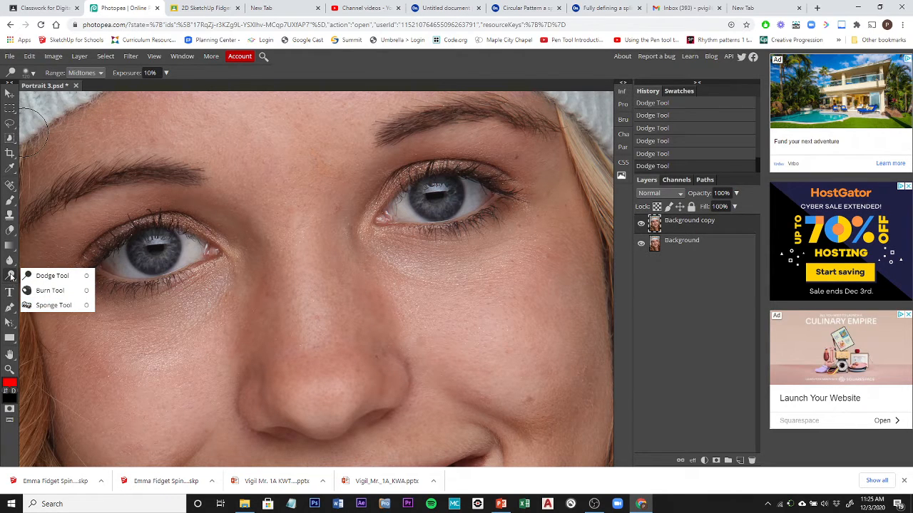
{"action": "left_click", "coordinate": [52, 307]}
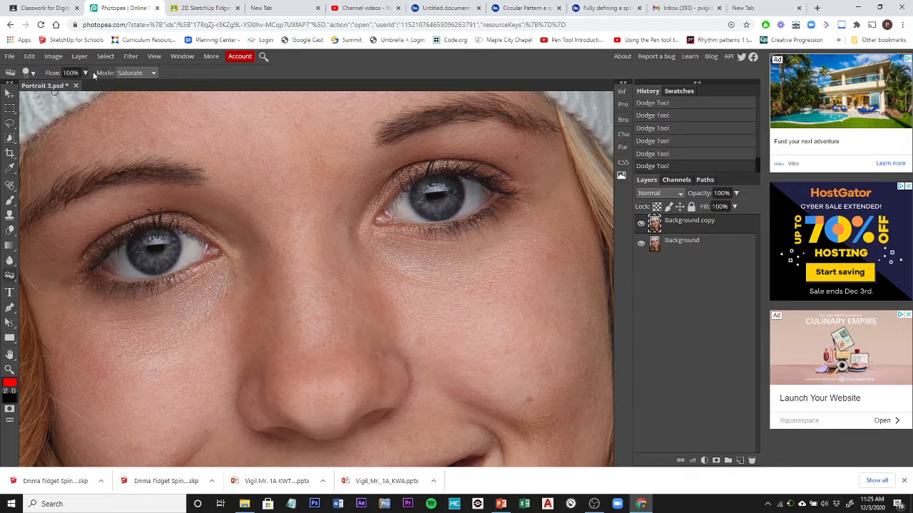
{"action": "left_click", "coordinate": [137, 74]}
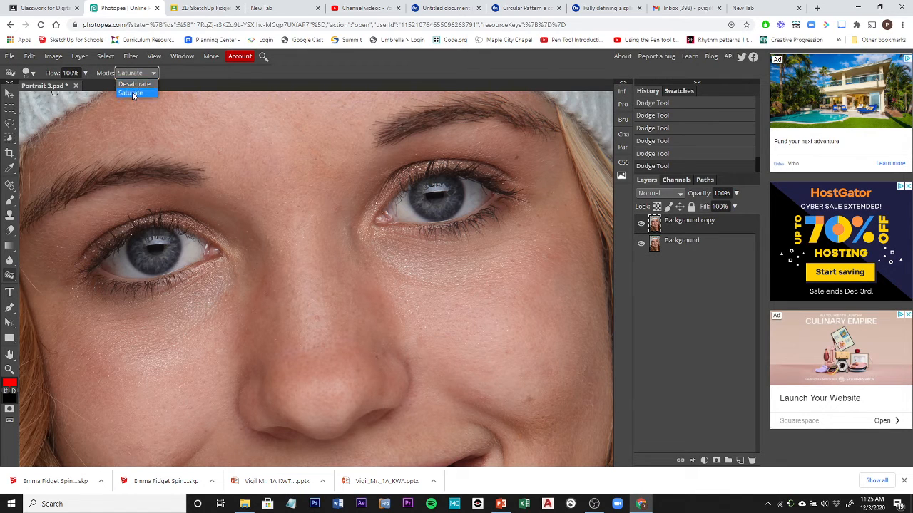
{"action": "left_click", "coordinate": [141, 74]}
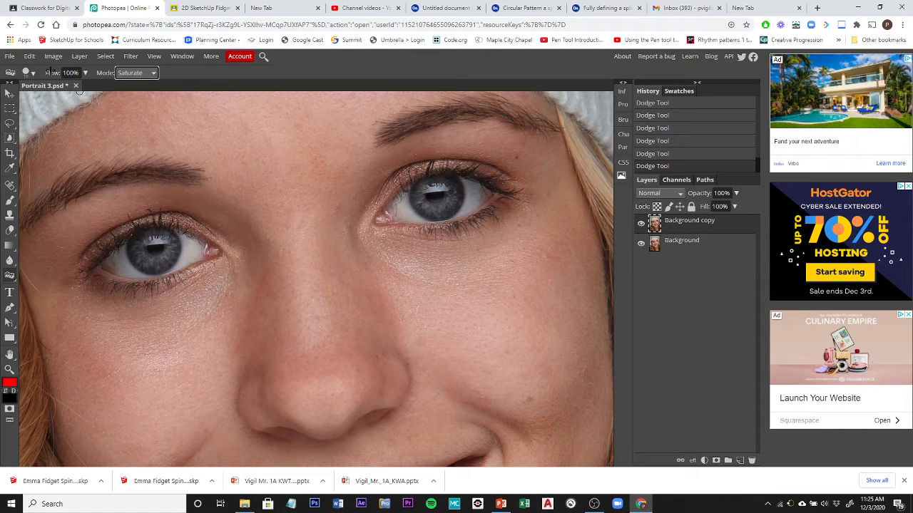
{"action": "left_click", "coordinate": [84, 73]}
{"action": "left_click_drag", "start_coordinate": [87, 87], "coordinate": [65, 91]}
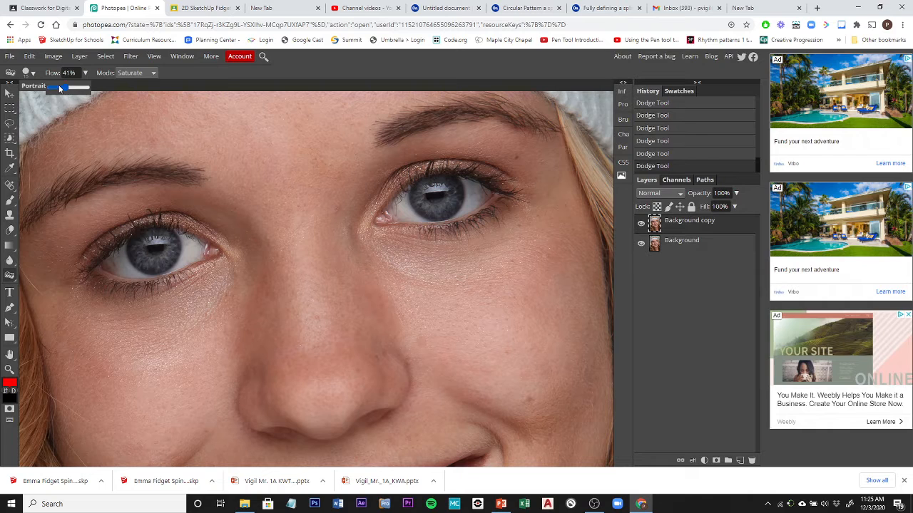
{"action": "left_click", "coordinate": [29, 72]}
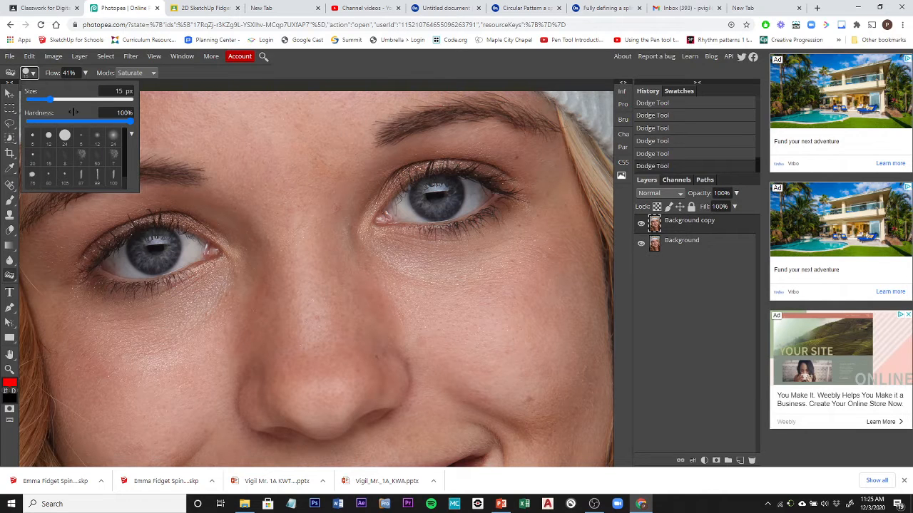
{"action": "mouse_move", "coordinate": [130, 122]}
{"action": "left_mouse_down"}
{"action": "mouse_move", "coordinate": [77, 119]}
{"action": "mouse_move", "coordinate": [89, 120]}
{"action": "left_mouse_up"}
{"action": "left_click", "coordinate": [218, 70]}
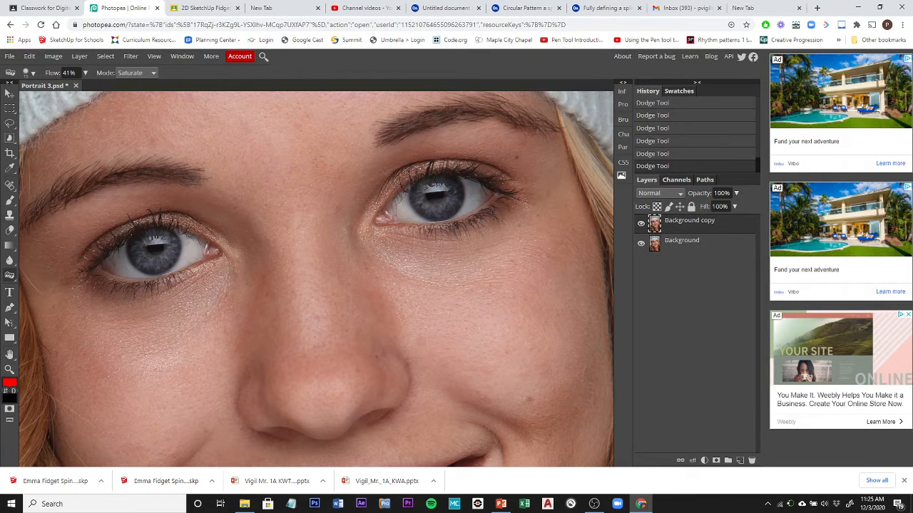
Step: Saturate the blue irises of both eyes with the Sponge tool, brushing around each pupil
{"action": "left_click", "coordinate": [163, 259]}
{"action": "left_click", "coordinate": [134, 245]}
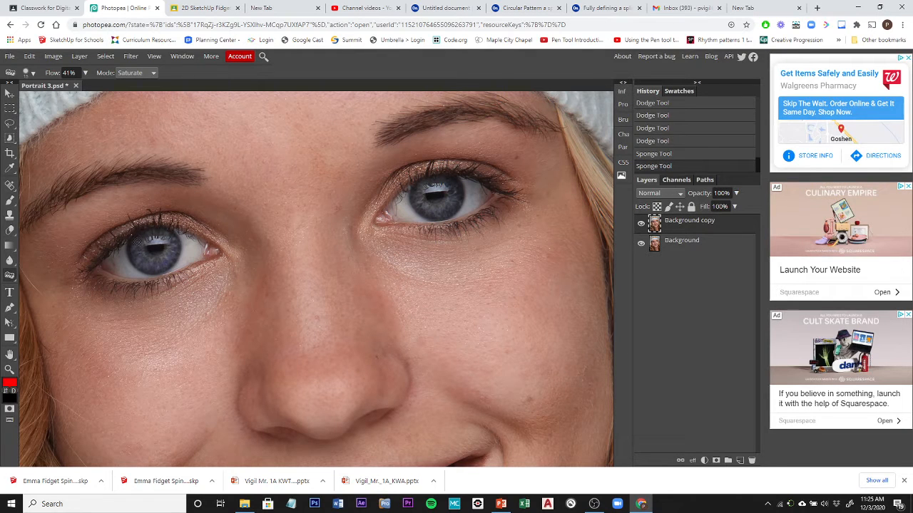
{"action": "left_click", "coordinate": [136, 239]}
{"action": "left_click", "coordinate": [138, 257]}
{"action": "left_click", "coordinate": [132, 249]}
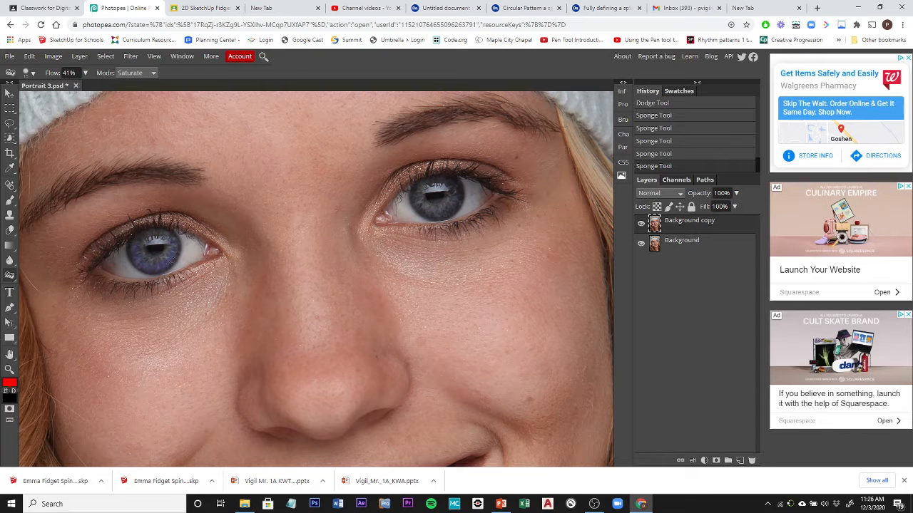
{"action": "left_click", "coordinate": [177, 245]}
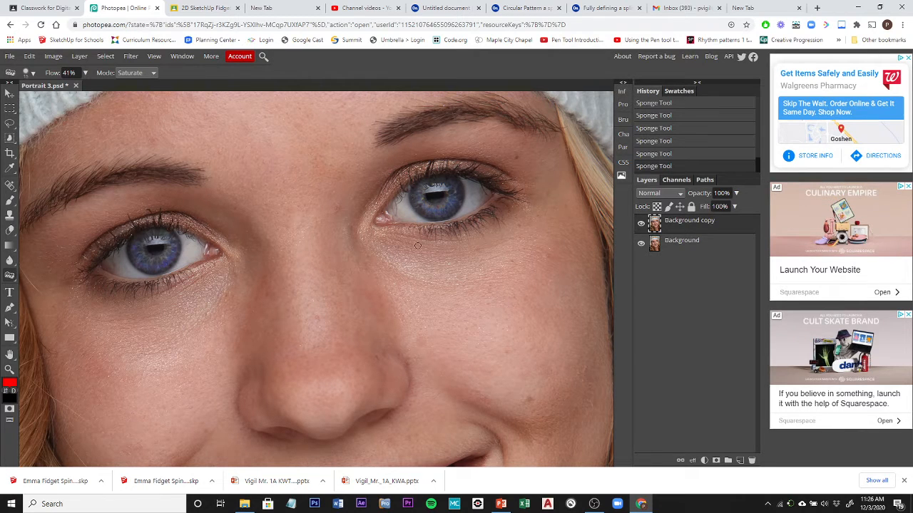
Step: Compare the saturated eyes with the original by toggling the Background copy layer, and view the whole portrait
{"action": "left_click", "coordinate": [642, 224]}
{"action": "left_click", "coordinate": [642, 224]}
{"action": "left_click", "coordinate": [641, 224]}
{"action": "left_click", "coordinate": [642, 224]}
{"action": "left_click", "coordinate": [642, 224]}
{"action": "left_click", "coordinate": [642, 223]}
{"action": "left_click", "coordinate": [641, 223]}
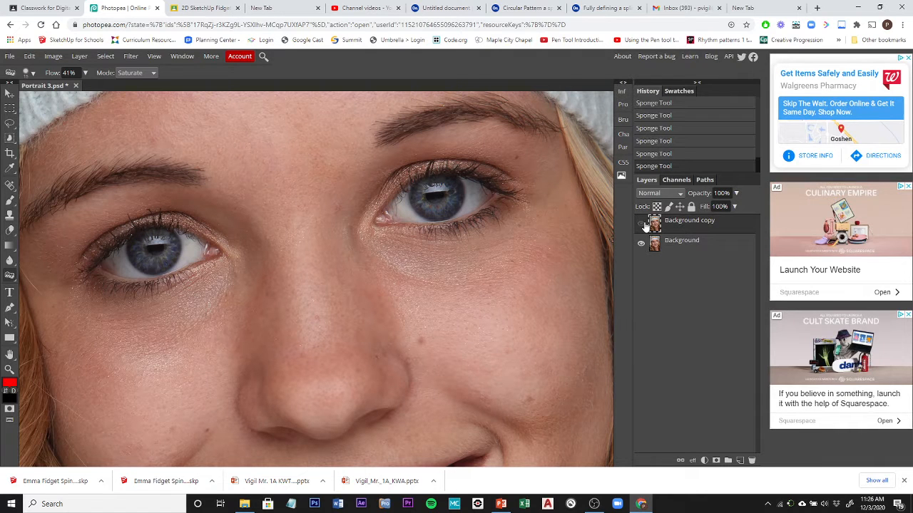
{"action": "left_click", "coordinate": [641, 224]}
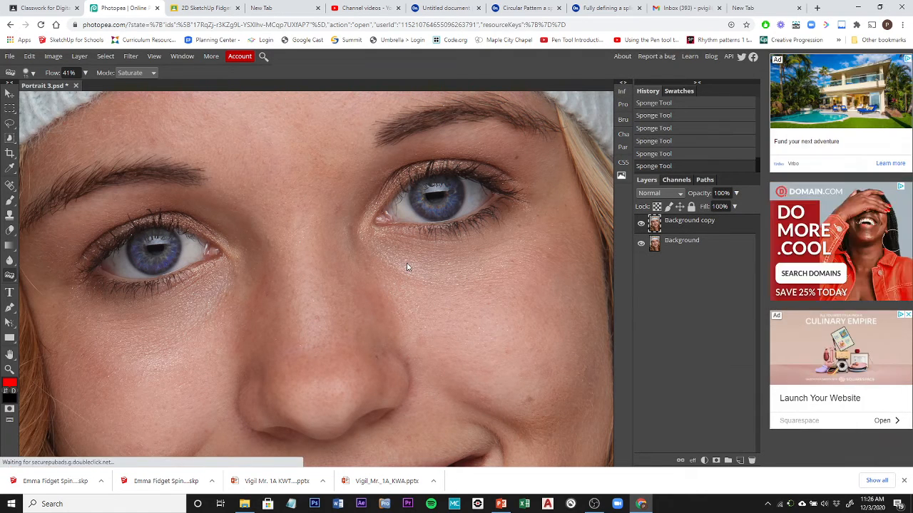
{"action": "scroll", "coordinate": [406, 265], "scroll_direction": "down", "scroll_amount": 5}
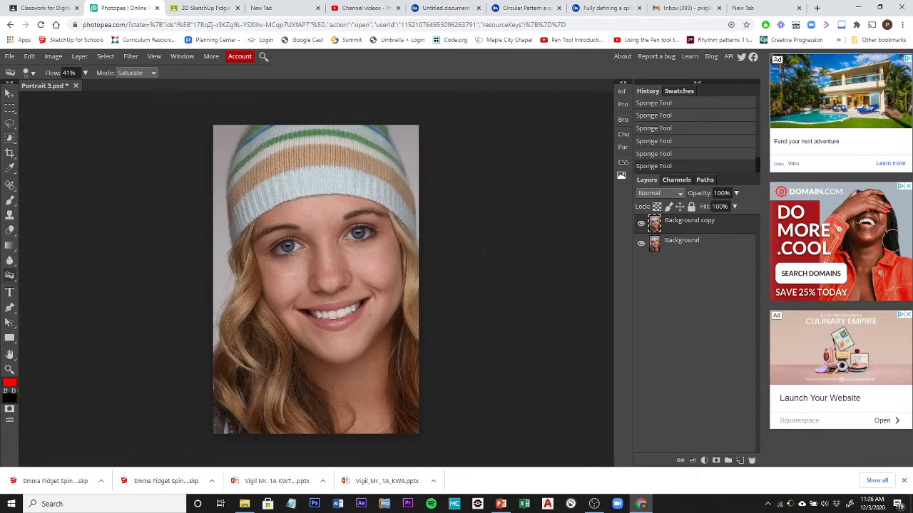
Step: Compare the full retouched portrait with the original by repeatedly toggling the Background copy layer's visibility
{"action": "left_click", "coordinate": [642, 224]}
{"action": "left_click", "coordinate": [641, 224]}
{"action": "left_click", "coordinate": [642, 224]}
{"action": "left_click", "coordinate": [642, 224]}
{"action": "left_click", "coordinate": [641, 224]}
{"action": "left_click", "coordinate": [642, 224]}
{"action": "left_click", "coordinate": [642, 225]}
{"action": "left_click", "coordinate": [642, 224]}
{"action": "left_click", "coordinate": [642, 225]}
{"action": "left_click", "coordinate": [642, 225]}
{"action": "left_click", "coordinate": [642, 223]}
{"action": "left_click", "coordinate": [642, 224]}
{"action": "left_click", "coordinate": [641, 224]}
{"action": "left_click", "coordinate": [642, 224]}
{"action": "left_click", "coordinate": [642, 224]}
{"action": "left_click", "coordinate": [641, 224]}
Step: Check the remaining Portrait Editing Practice 1 tasks in Google Classroom and return to the portrait in Photopea
{"action": "left_click", "coordinate": [14, 7]}
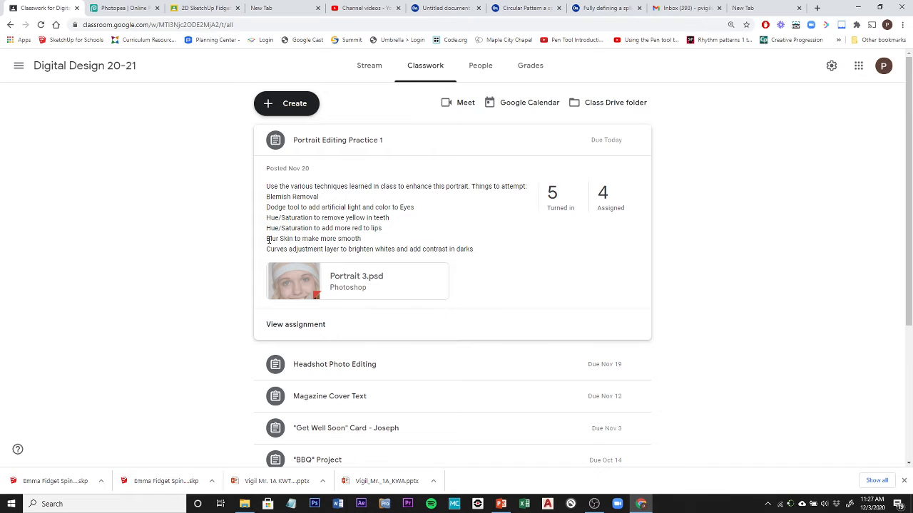
{"action": "left_click", "coordinate": [121, 9]}
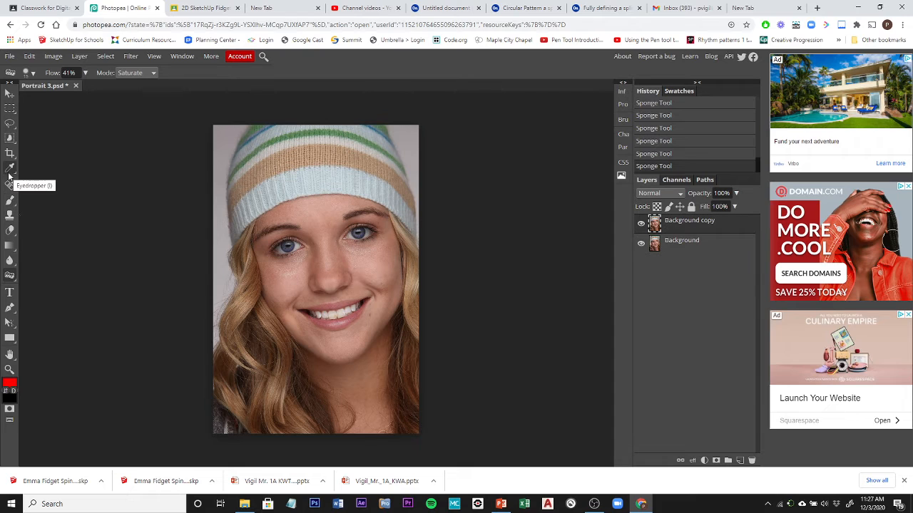
Step: Lasso the teeth with 0 px feather, and add the missed areas along the upper gum line to the selection
{"action": "left_click", "coordinate": [8, 124]}
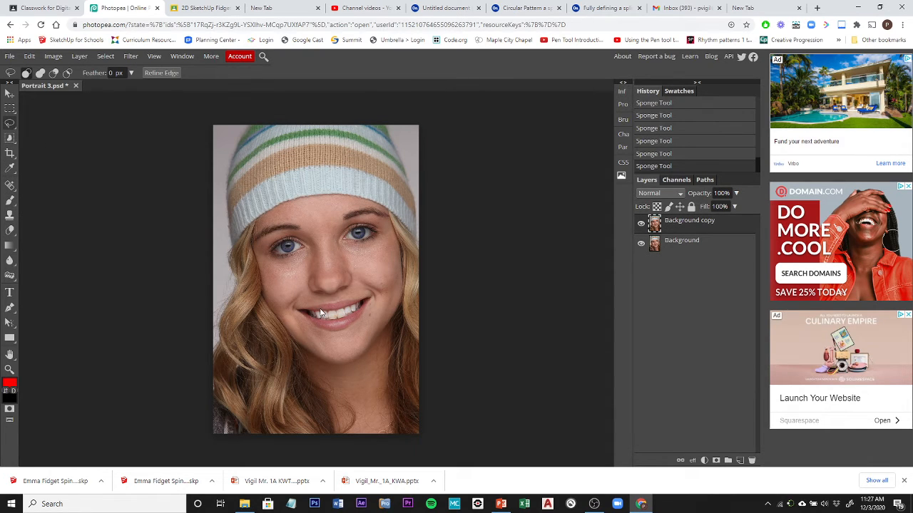
{"action": "scroll", "coordinate": [321, 314], "scroll_direction": "up", "scroll_amount": 10}
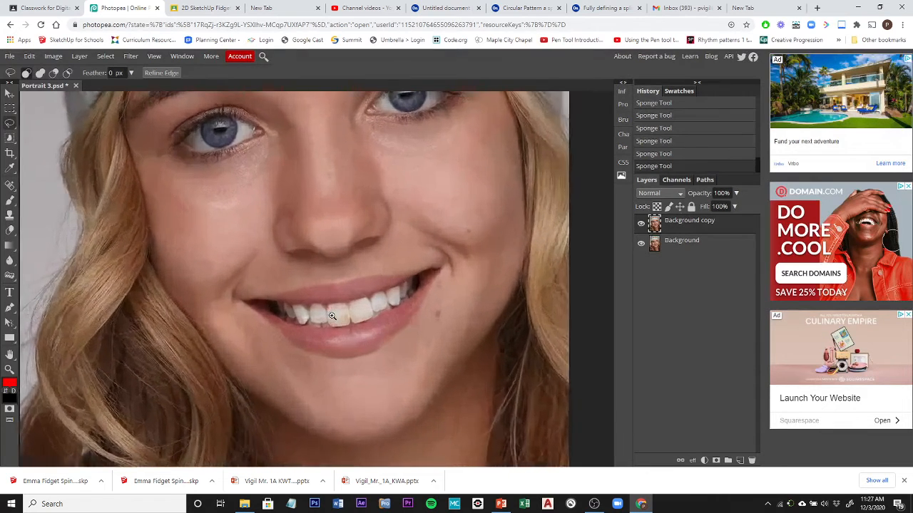
{"action": "scroll", "coordinate": [332, 315], "scroll_direction": "up", "scroll_amount": 1}
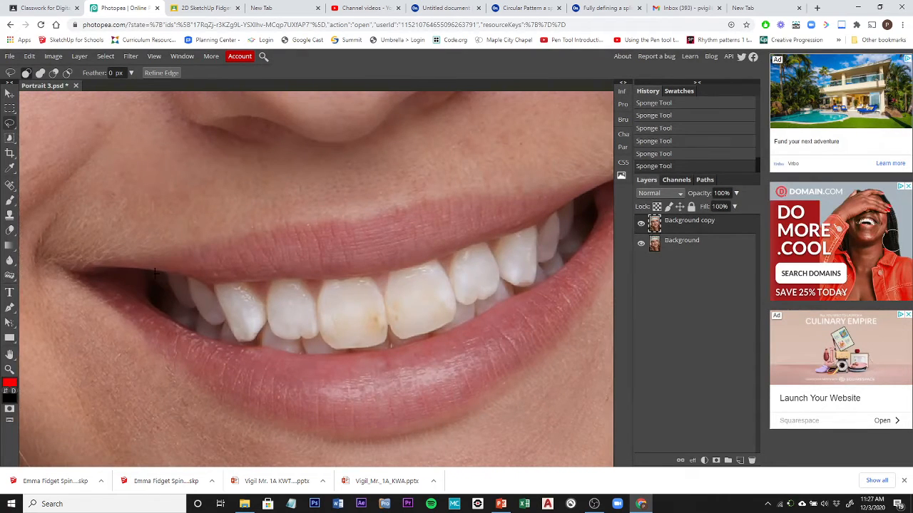
{"action": "mouse_move", "coordinate": [149, 271]}
{"action": "left_mouse_down"}
{"action": "mouse_move", "coordinate": [265, 284]}
{"action": "mouse_move", "coordinate": [388, 271]}
{"action": "mouse_move", "coordinate": [545, 221]}
{"action": "mouse_move", "coordinate": [574, 202]}
{"action": "mouse_move", "coordinate": [584, 250]}
{"action": "mouse_move", "coordinate": [451, 335]}
{"action": "mouse_move", "coordinate": [330, 357]}
{"action": "mouse_move", "coordinate": [286, 359]}
{"action": "mouse_move", "coordinate": [198, 339]}
{"action": "mouse_move", "coordinate": [160, 319]}
{"action": "mouse_move", "coordinate": [142, 289]}
{"action": "mouse_move", "coordinate": [151, 272]}
{"action": "left_mouse_up"}
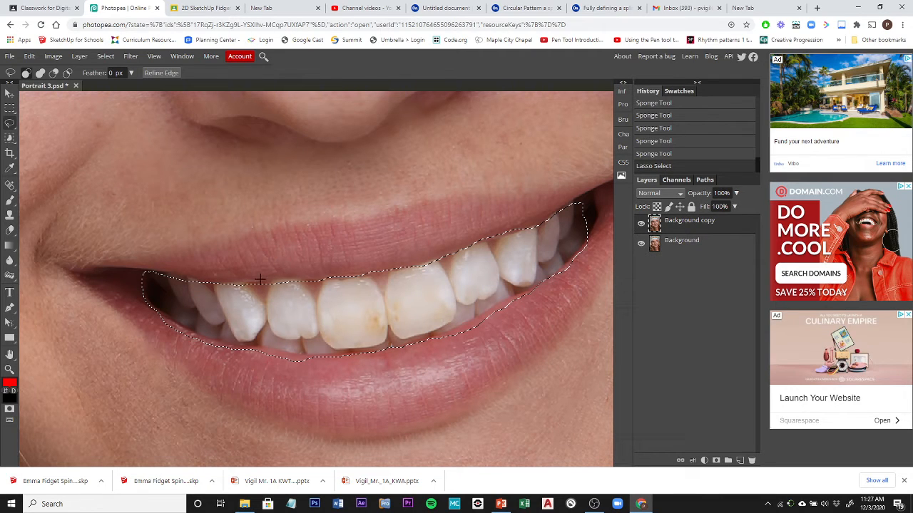
{"action": "left_click", "coordinate": [41, 74]}
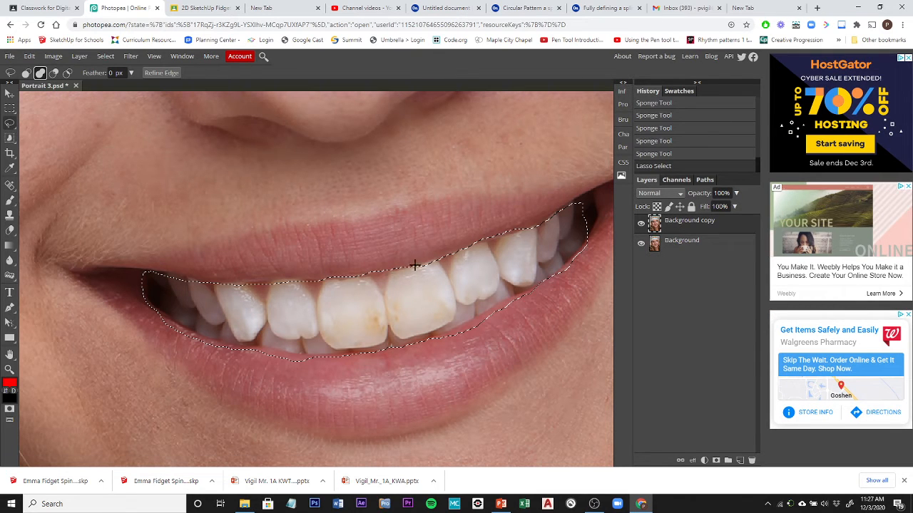
{"action": "mouse_move", "coordinate": [415, 266]}
{"action": "left_mouse_down"}
{"action": "mouse_move", "coordinate": [442, 264]}
{"action": "mouse_move", "coordinate": [418, 268]}
{"action": "left_mouse_up"}
{"action": "mouse_move", "coordinate": [306, 283]}
{"action": "left_mouse_down"}
{"action": "mouse_move", "coordinate": [266, 280]}
{"action": "mouse_move", "coordinate": [307, 282]}
{"action": "left_mouse_up"}
{"action": "mouse_move", "coordinate": [261, 283]}
{"action": "left_mouse_down"}
{"action": "mouse_move", "coordinate": [187, 275]}
{"action": "mouse_move", "coordinate": [204, 281]}
{"action": "left_mouse_up"}
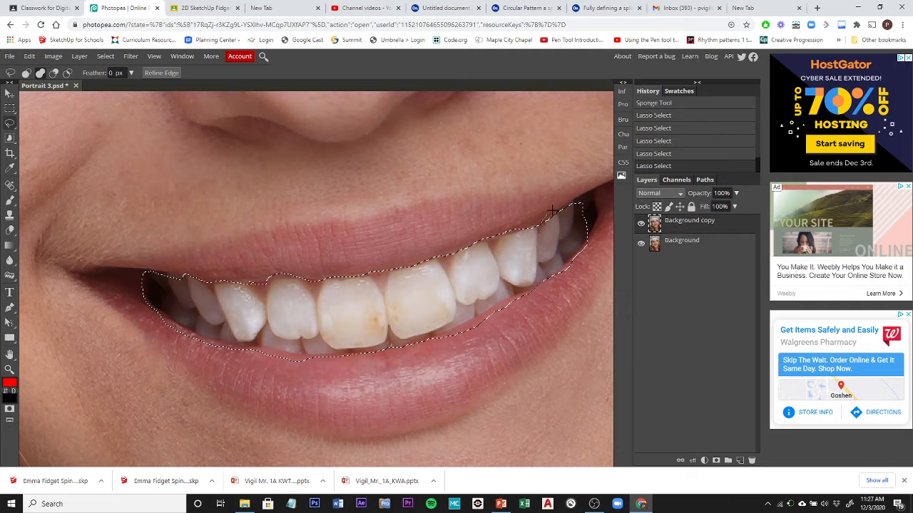
{"action": "left_click_drag", "start_coordinate": [560, 208], "coordinate": [536, 222]}
Step: Add a Hue/Saturation adjustment layer limited to the selected teeth
{"action": "left_click", "coordinate": [704, 461]}
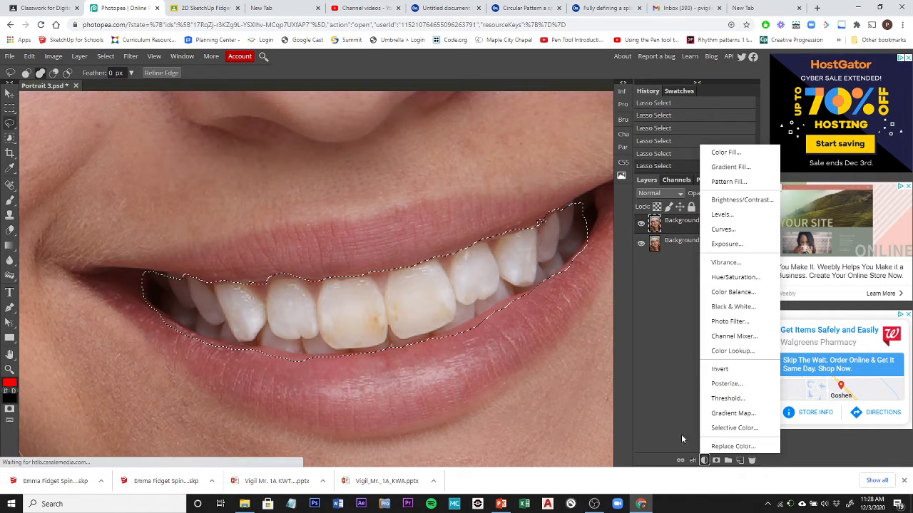
{"action": "left_click", "coordinate": [726, 278]}
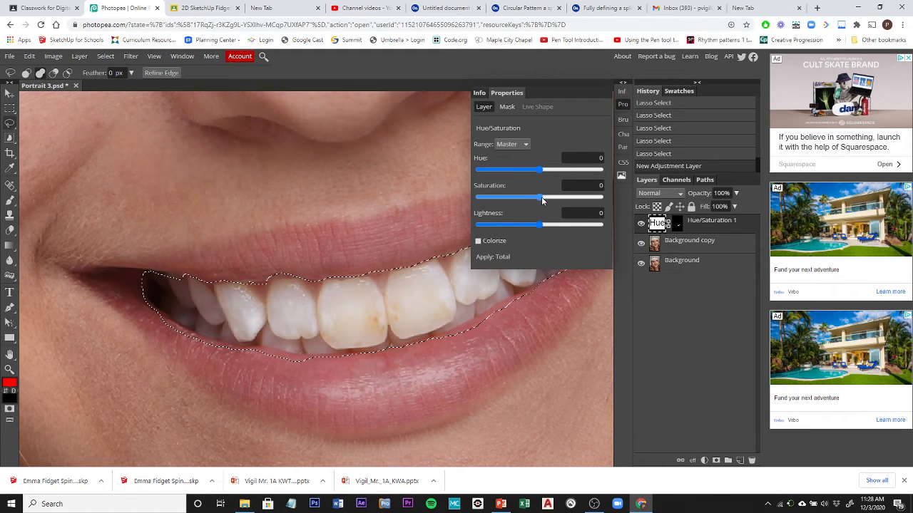
Step: Try out the teeth's Master saturation at 100 and 54, and bring it back to about zero
{"action": "left_click_drag", "start_coordinate": [539, 200], "coordinate": [608, 199]}
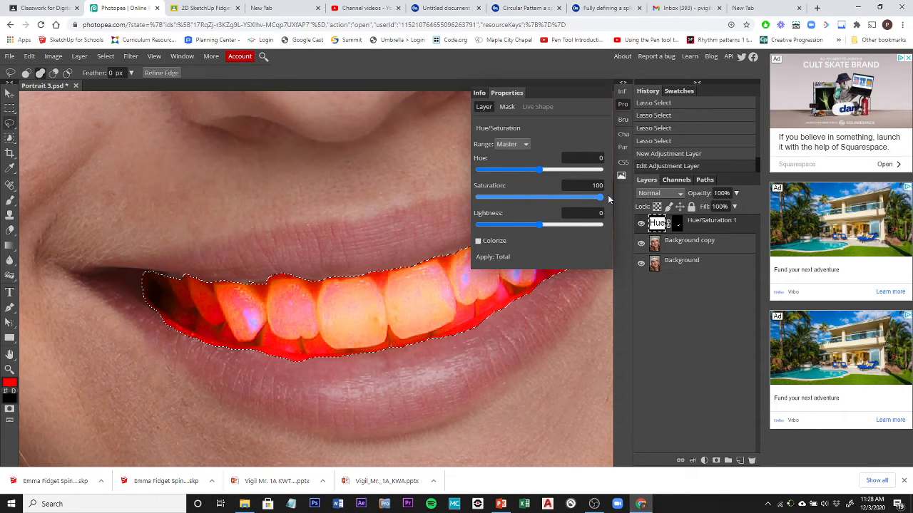
{"action": "left_click_drag", "start_coordinate": [608, 199], "coordinate": [571, 202]}
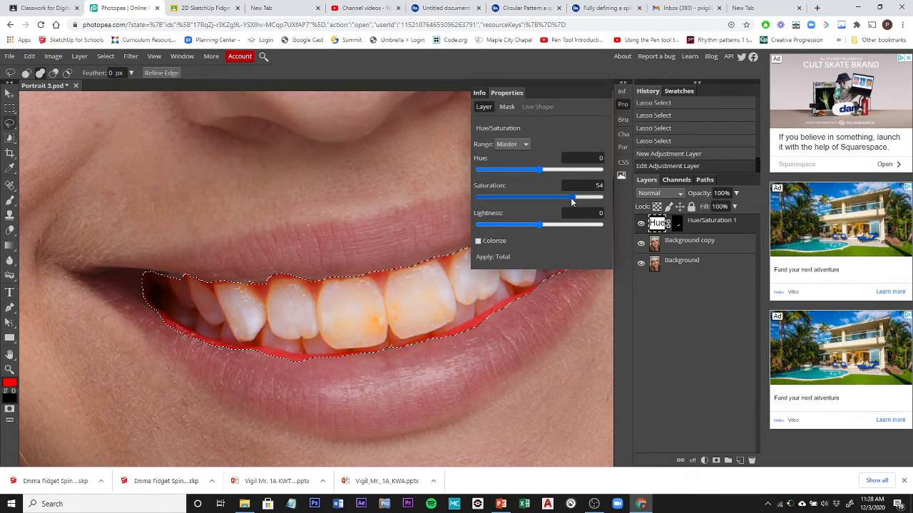
{"action": "left_click_drag", "start_coordinate": [571, 202], "coordinate": [538, 201]}
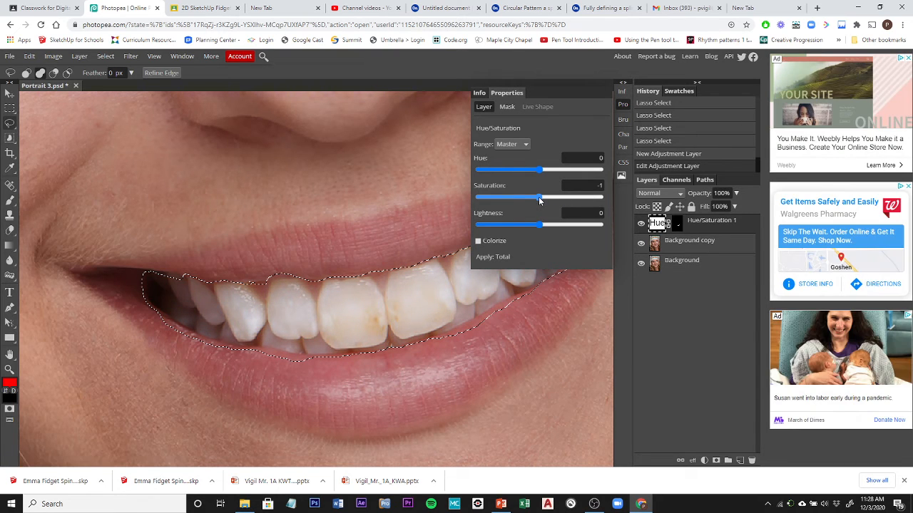
Step: Set the adjustment's Yellow range saturation to -100 to whiten the teeth, and deselect them
{"action": "left_click", "coordinate": [509, 146]}
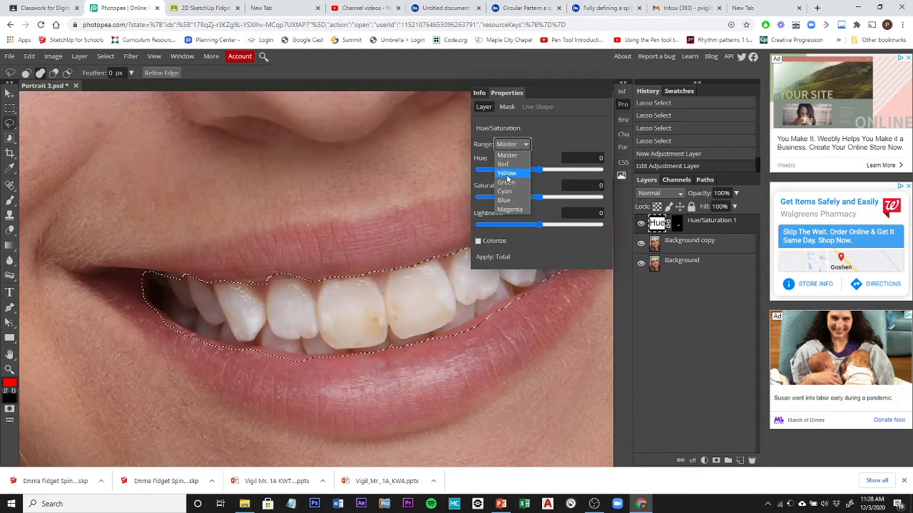
{"action": "left_click", "coordinate": [507, 174]}
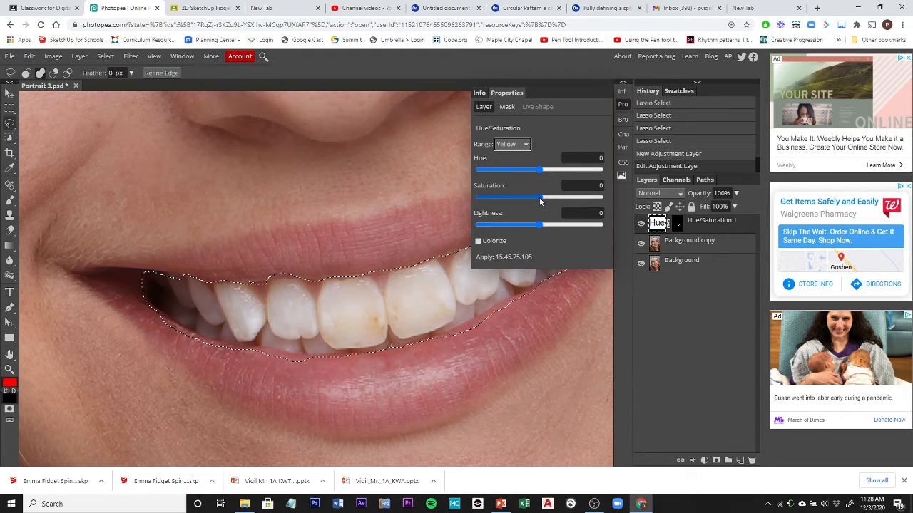
{"action": "left_click_drag", "start_coordinate": [542, 198], "coordinate": [614, 203]}
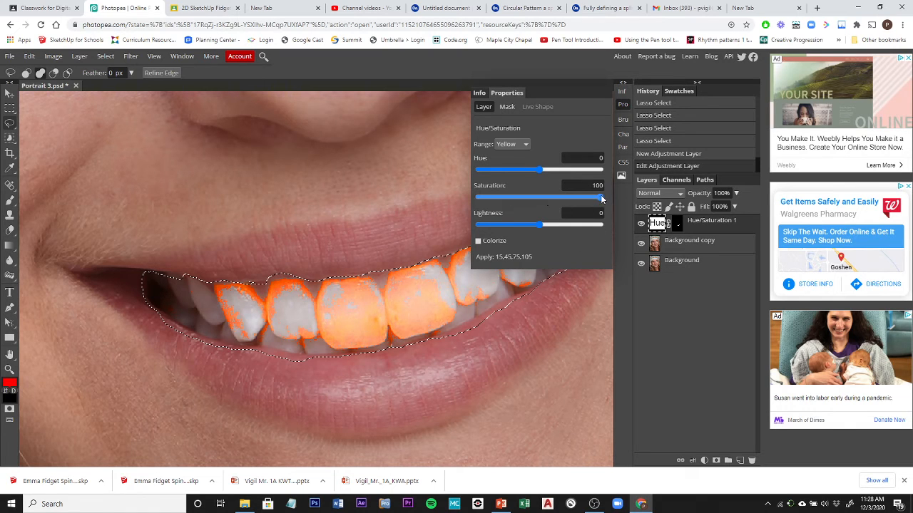
{"action": "left_click_drag", "start_coordinate": [596, 198], "coordinate": [442, 200]}
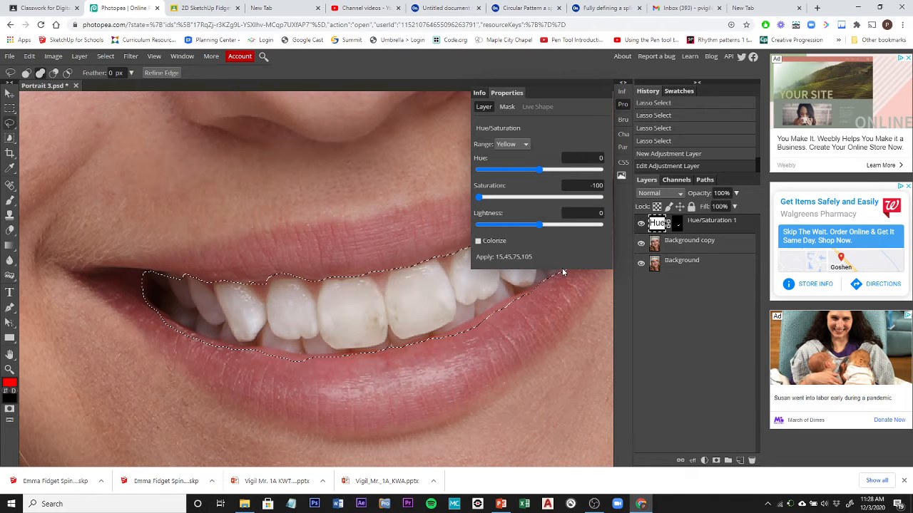
{"action": "left_click", "coordinate": [623, 104]}
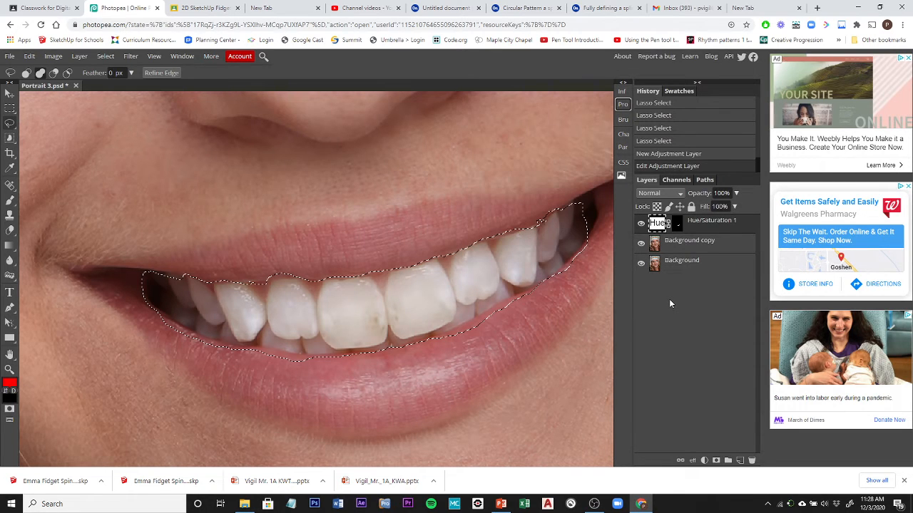
{"action": "left_click", "coordinate": [106, 56]}
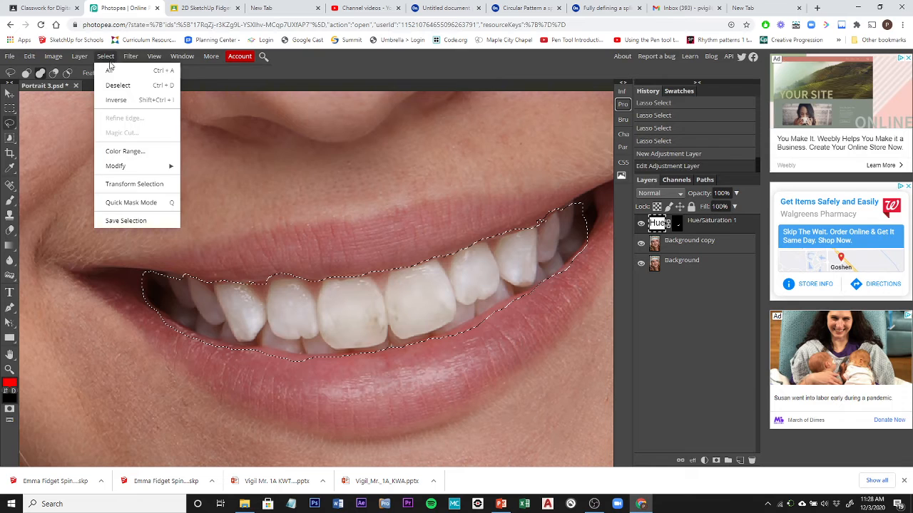
{"action": "left_click", "coordinate": [115, 86]}
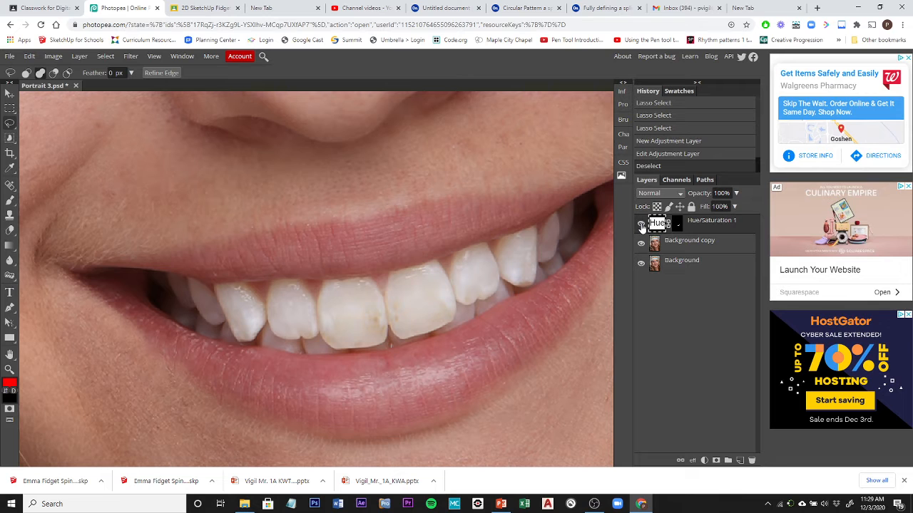
Step: In Quick Mask mode with default black and white colors, paint over the whole upper lip with the Brush tool
{"action": "left_click", "coordinate": [415, 235], "text": "alt"}
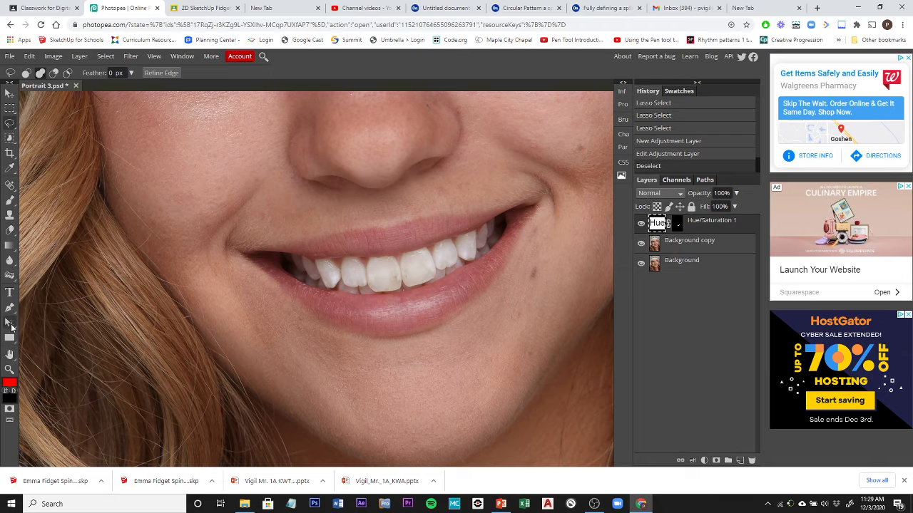
{"action": "left_click", "coordinate": [9, 409]}
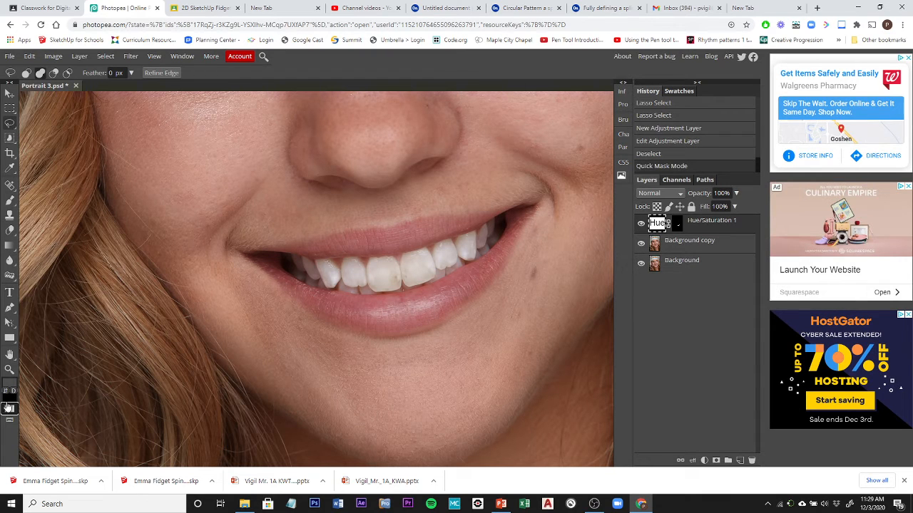
{"action": "left_click", "coordinate": [13, 391]}
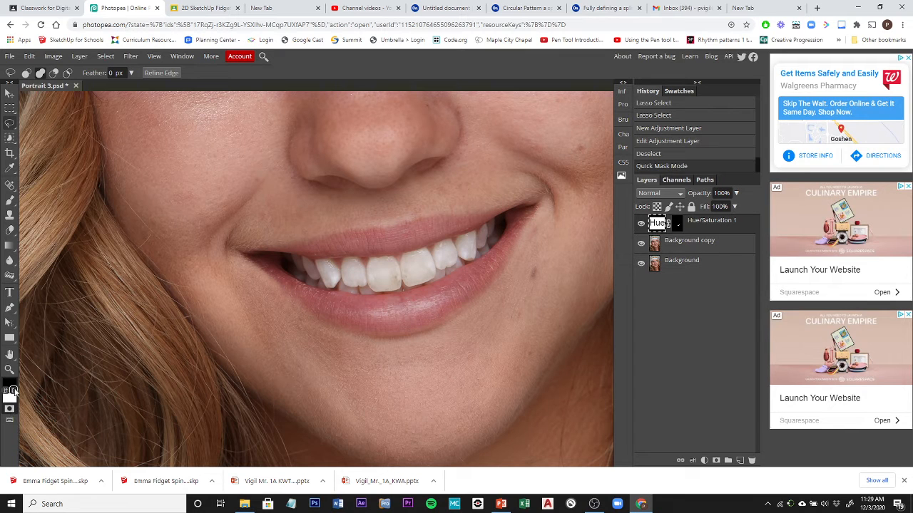
{"action": "left_click", "coordinate": [9, 201]}
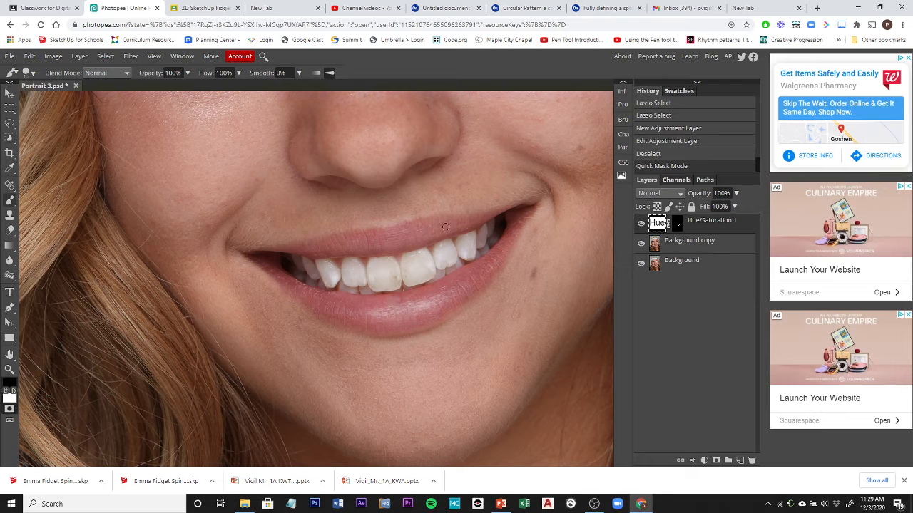
{"action": "mouse_move", "coordinate": [444, 227]}
{"action": "left_mouse_down"}
{"action": "mouse_move", "coordinate": [305, 253]}
{"action": "mouse_move", "coordinate": [321, 240]}
{"action": "mouse_move", "coordinate": [379, 232]}
{"action": "mouse_move", "coordinate": [337, 237]}
{"action": "mouse_move", "coordinate": [333, 244]}
{"action": "mouse_move", "coordinate": [458, 221]}
{"action": "mouse_move", "coordinate": [408, 229]}
{"action": "left_mouse_up"}
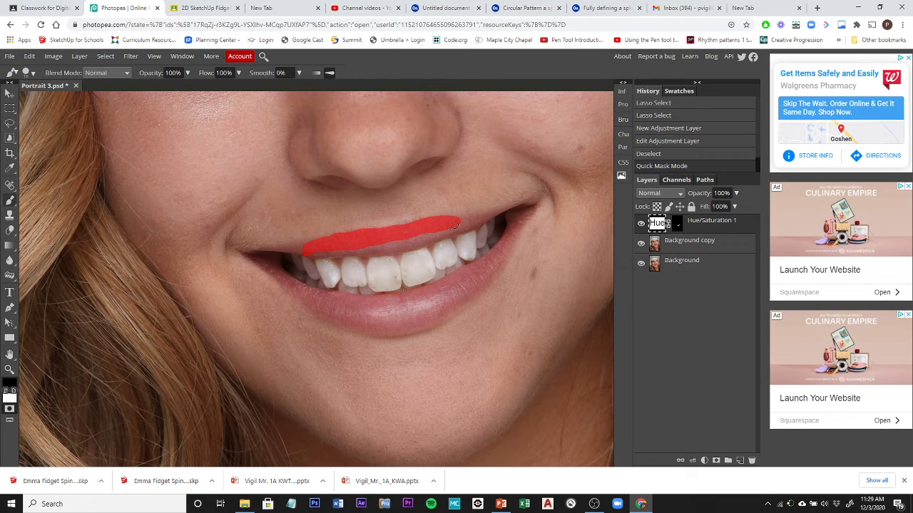
{"action": "left_click_drag", "start_coordinate": [460, 221], "coordinate": [512, 207]}
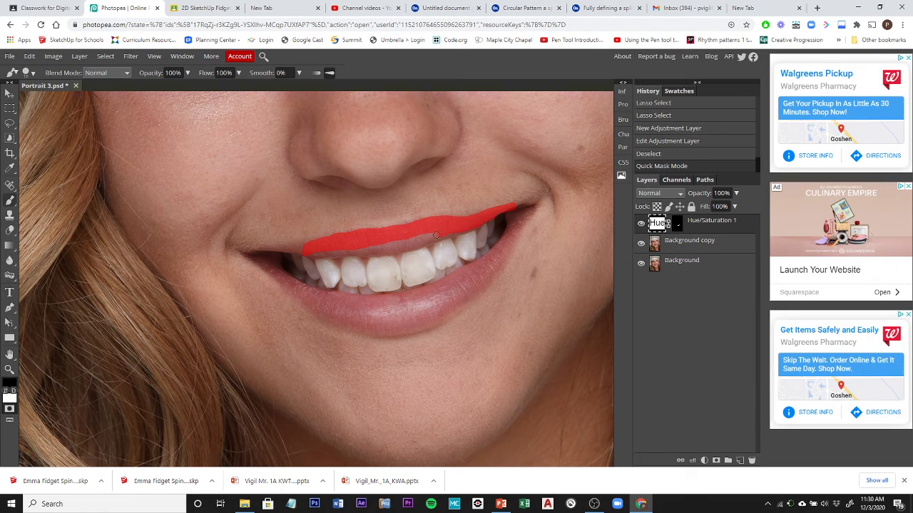
{"action": "mouse_move", "coordinate": [437, 236]}
{"action": "left_mouse_down"}
{"action": "mouse_move", "coordinate": [313, 253]}
{"action": "mouse_move", "coordinate": [444, 238]}
{"action": "left_mouse_up"}
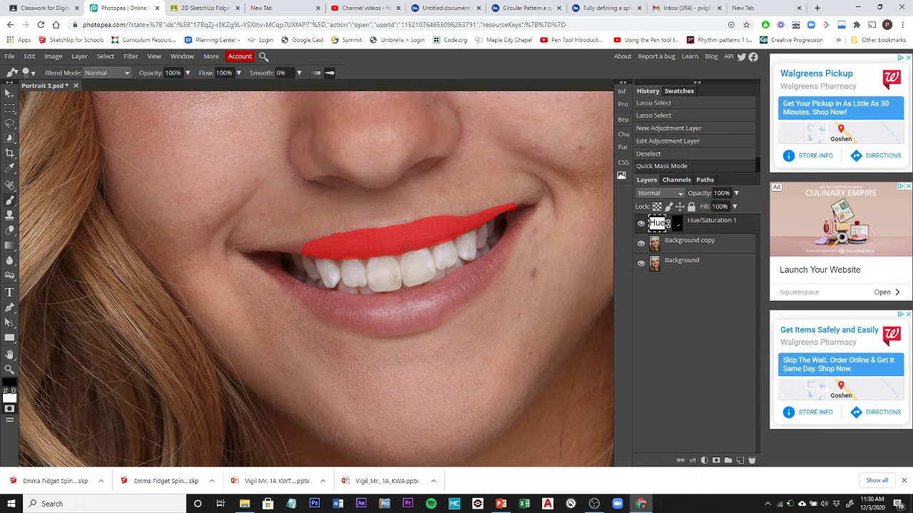
{"action": "left_click_drag", "start_coordinate": [307, 247], "coordinate": [290, 247]}
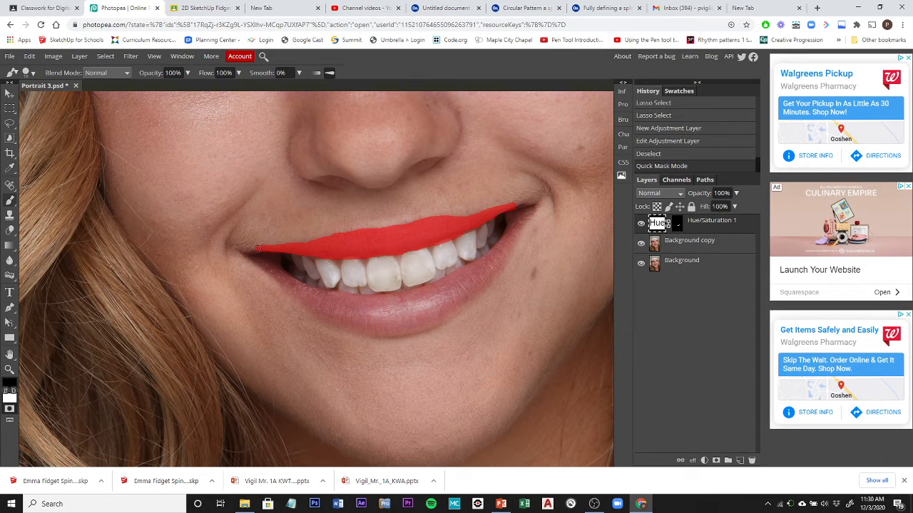
{"action": "left_click_drag", "start_coordinate": [258, 248], "coordinate": [251, 250]}
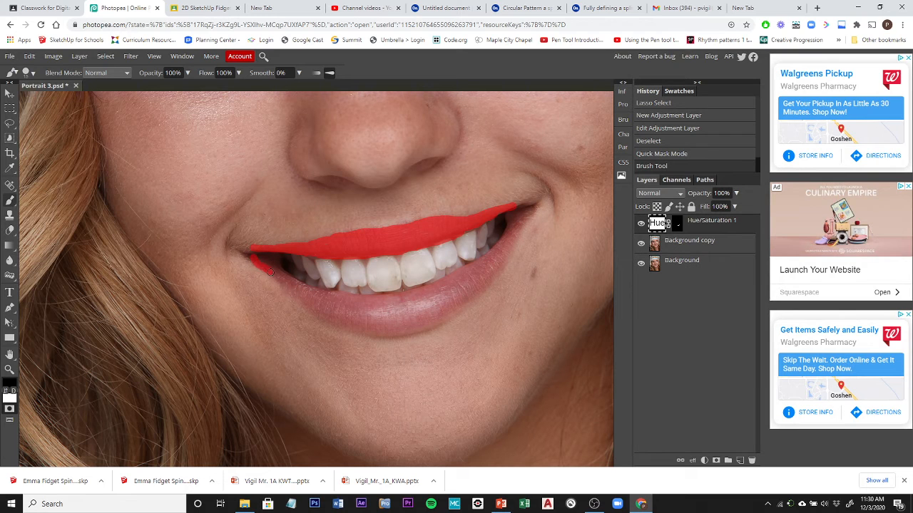
Step: Paint over the lower lip, enlarging the brush to fill the gaps, and exit Quick Mask mode to get a selection
{"action": "mouse_move", "coordinate": [284, 283]}
{"action": "left_mouse_down"}
{"action": "mouse_move", "coordinate": [333, 313]}
{"action": "mouse_move", "coordinate": [411, 309]}
{"action": "mouse_move", "coordinate": [463, 291]}
{"action": "mouse_move", "coordinate": [521, 226]}
{"action": "mouse_move", "coordinate": [487, 259]}
{"action": "mouse_move", "coordinate": [418, 291]}
{"action": "mouse_move", "coordinate": [314, 293]}
{"action": "mouse_move", "coordinate": [287, 279]}
{"action": "mouse_move", "coordinate": [287, 288]}
{"action": "mouse_move", "coordinate": [333, 305]}
{"action": "mouse_move", "coordinate": [420, 302]}
{"action": "mouse_move", "coordinate": [465, 283]}
{"action": "left_mouse_up"}
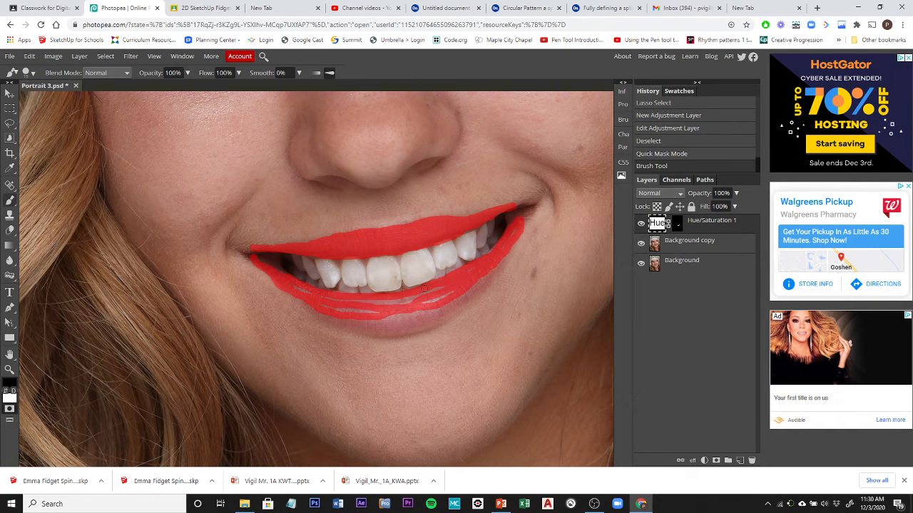
{"action": "left_click_drag", "start_coordinate": [373, 302], "coordinate": [425, 297]}
{"action": "left_click_drag", "start_coordinate": [360, 309], "coordinate": [395, 315]}
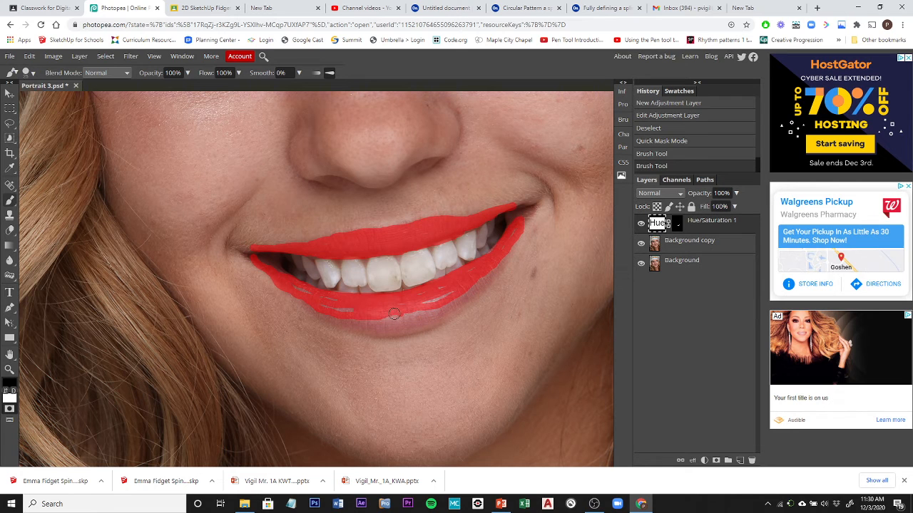
{"action": "key", "text": "bracketright"}
{"action": "key", "text": "bracketright"}
{"action": "key", "text": "bracketright"}
{"action": "mouse_move", "coordinate": [473, 289]}
{"action": "left_mouse_down"}
{"action": "mouse_move", "coordinate": [382, 318]}
{"action": "mouse_move", "coordinate": [337, 310]}
{"action": "mouse_move", "coordinate": [373, 323]}
{"action": "mouse_move", "coordinate": [425, 319]}
{"action": "mouse_move", "coordinate": [497, 261]}
{"action": "mouse_move", "coordinate": [510, 227]}
{"action": "left_mouse_up"}
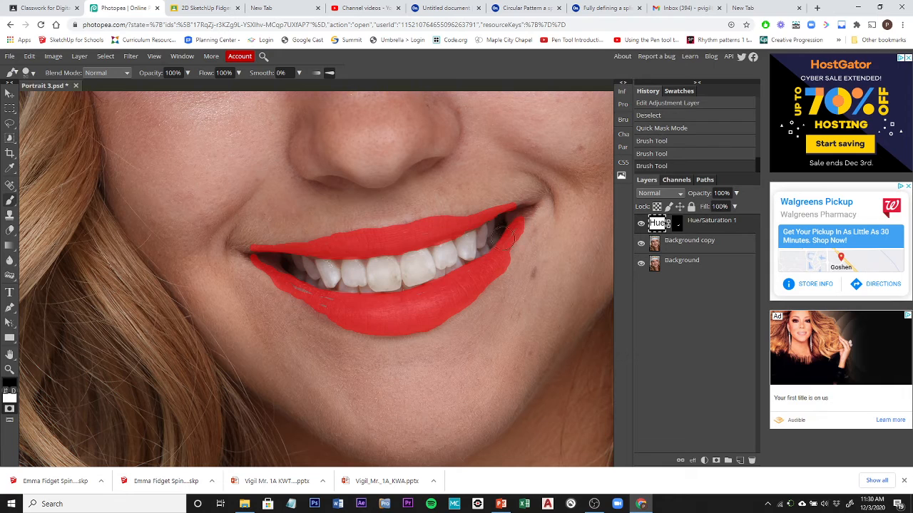
{"action": "left_click", "coordinate": [301, 292]}
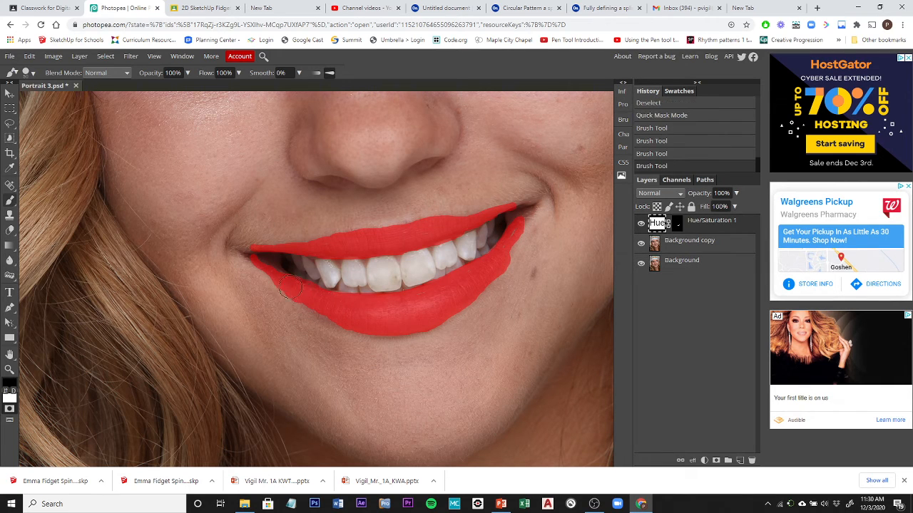
{"action": "left_click", "coordinate": [10, 411]}
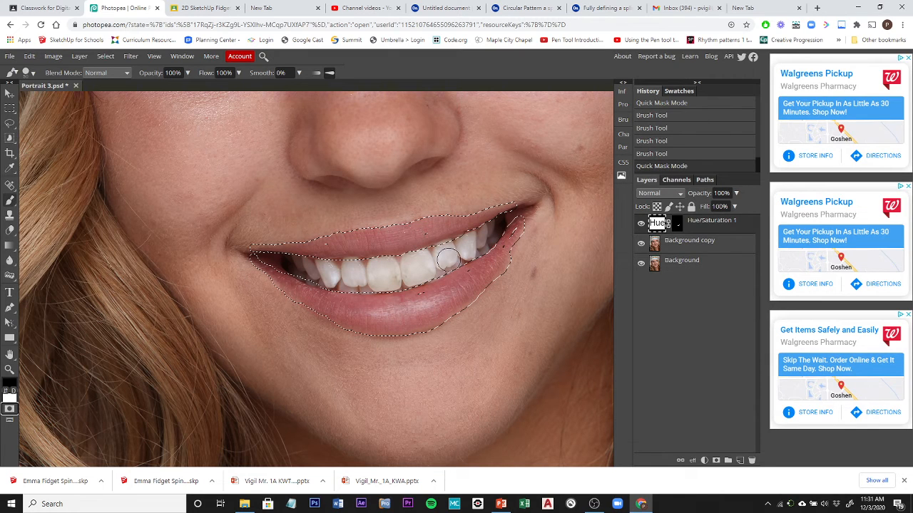
{"action": "scroll", "coordinate": [449, 261], "scroll_direction": "down", "scroll_amount": 9}
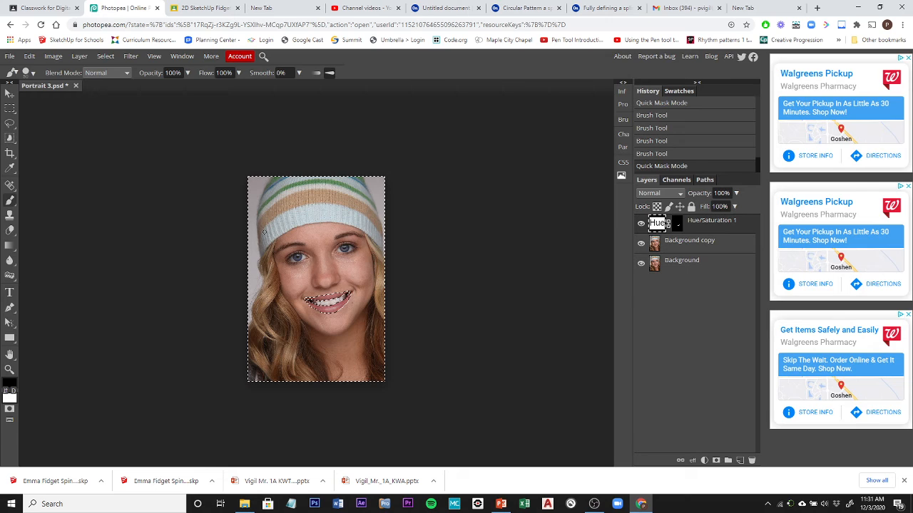
Step: Invert the selection so only the lips are selected, and add a Hue/Saturation adjustment layer for them
{"action": "left_click", "coordinate": [105, 56]}
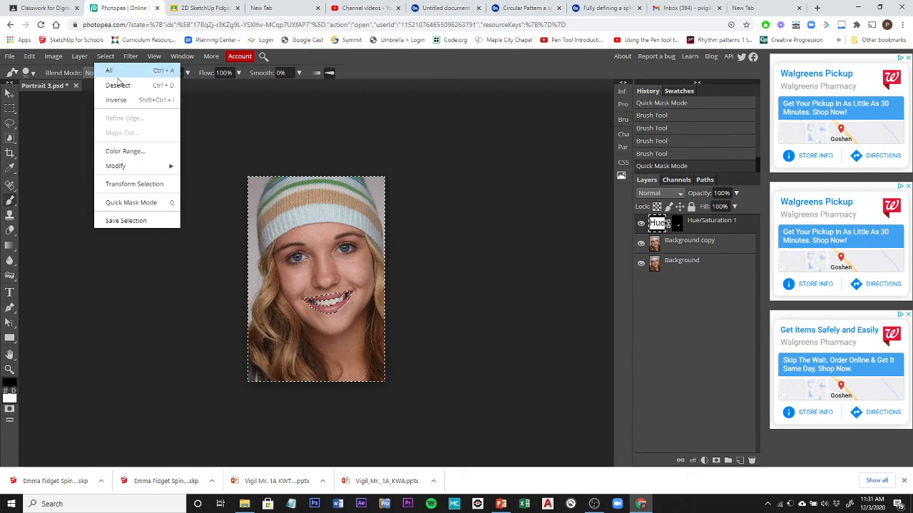
{"action": "left_click", "coordinate": [115, 99]}
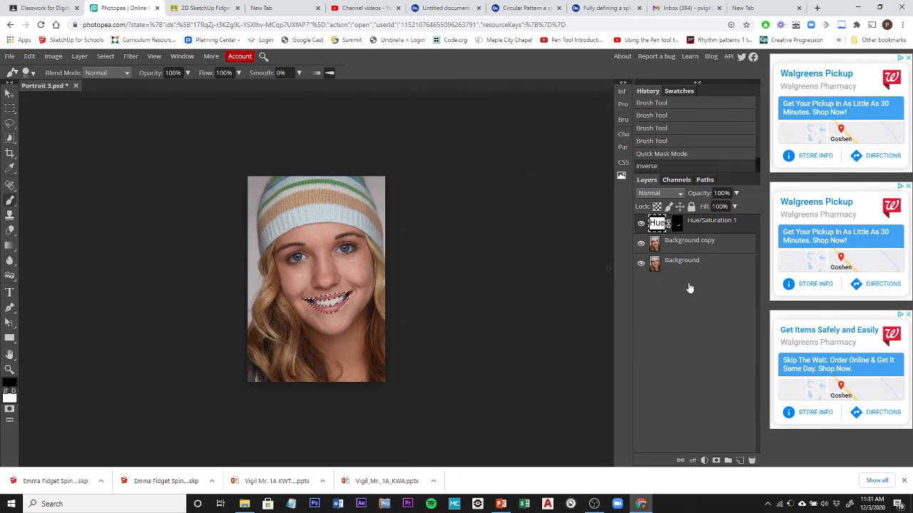
{"action": "left_click", "coordinate": [704, 460]}
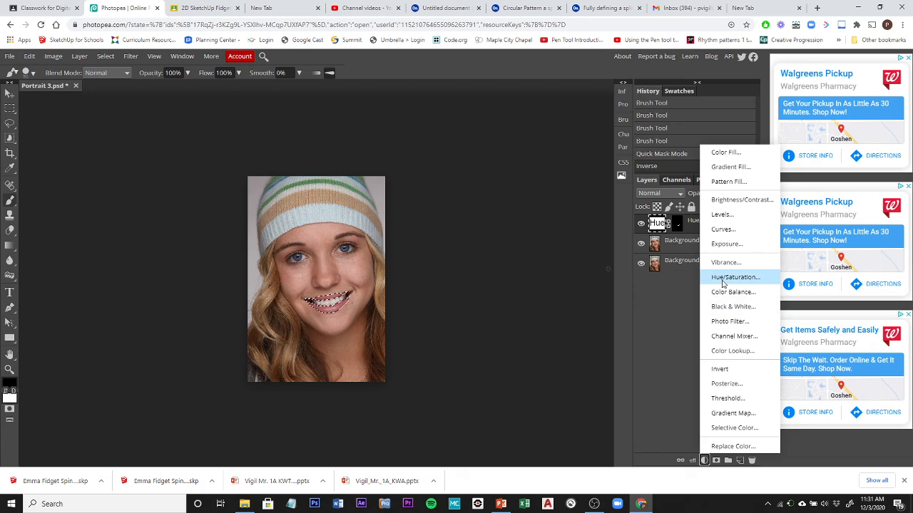
{"action": "left_click", "coordinate": [723, 277]}
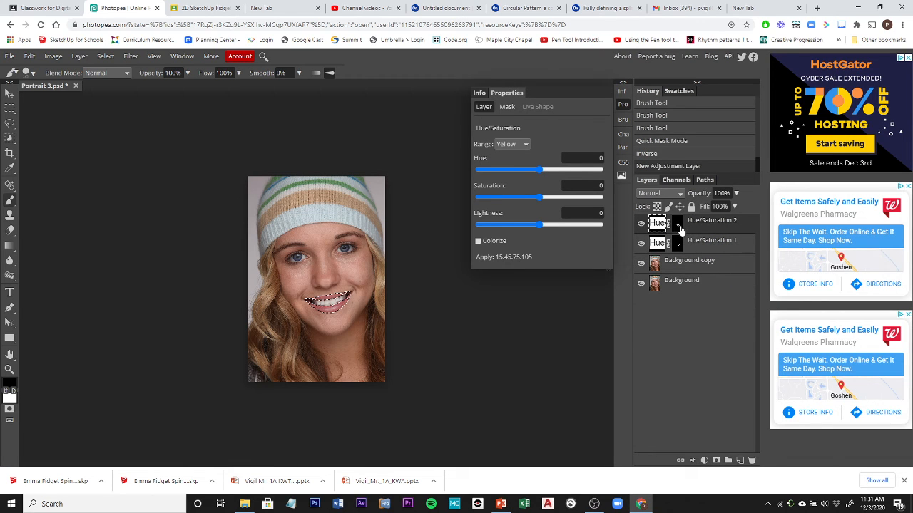
Step: Raise the adjustment's Red range saturation to 36, deselect the lips, and reduce that saturation to 27
{"action": "left_click", "coordinate": [512, 144]}
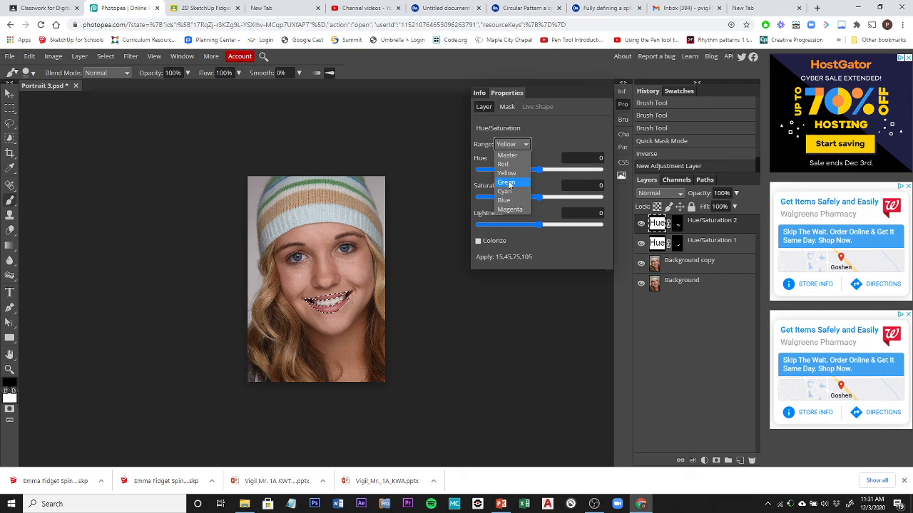
{"action": "left_click", "coordinate": [508, 164]}
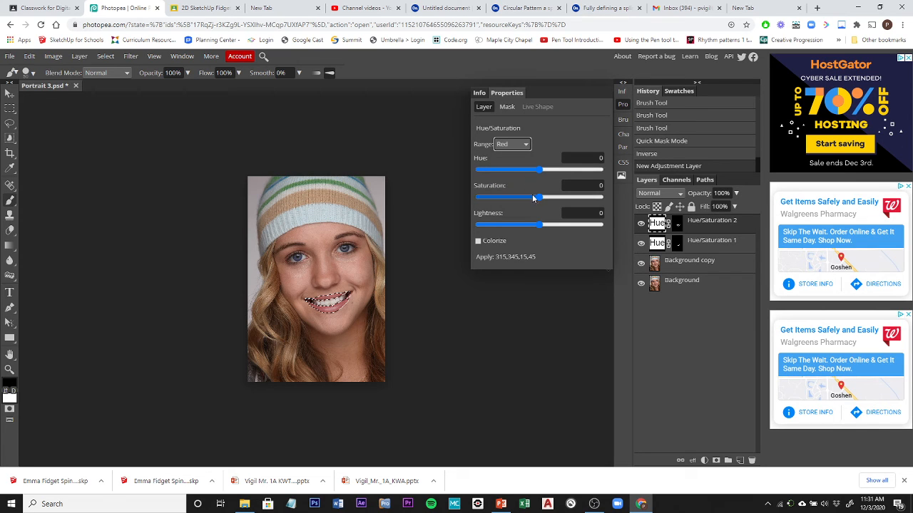
{"action": "left_click_drag", "start_coordinate": [539, 197], "coordinate": [564, 199]}
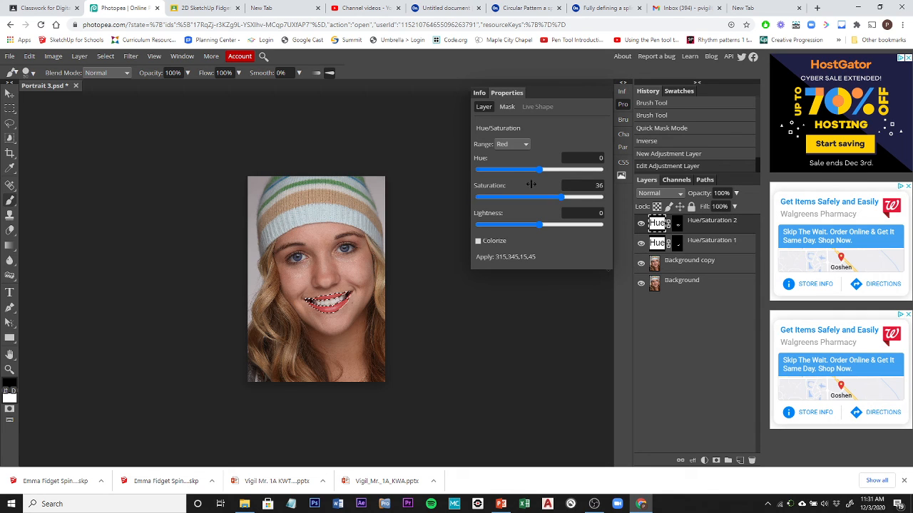
{"action": "left_click", "coordinate": [105, 57]}
{"action": "left_click", "coordinate": [110, 85]}
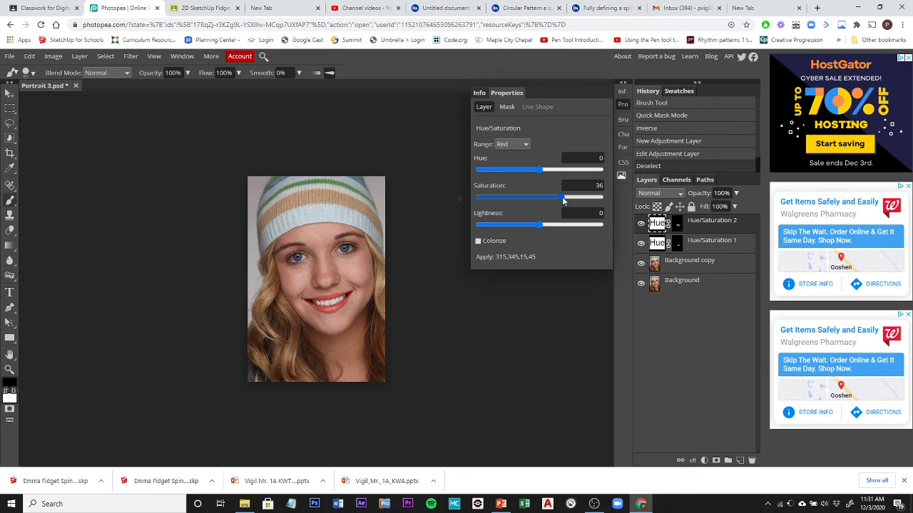
{"action": "mouse_move", "coordinate": [563, 200]}
{"action": "left_mouse_down"}
{"action": "mouse_move", "coordinate": [593, 199]}
{"action": "mouse_move", "coordinate": [555, 198]}
{"action": "left_mouse_up"}
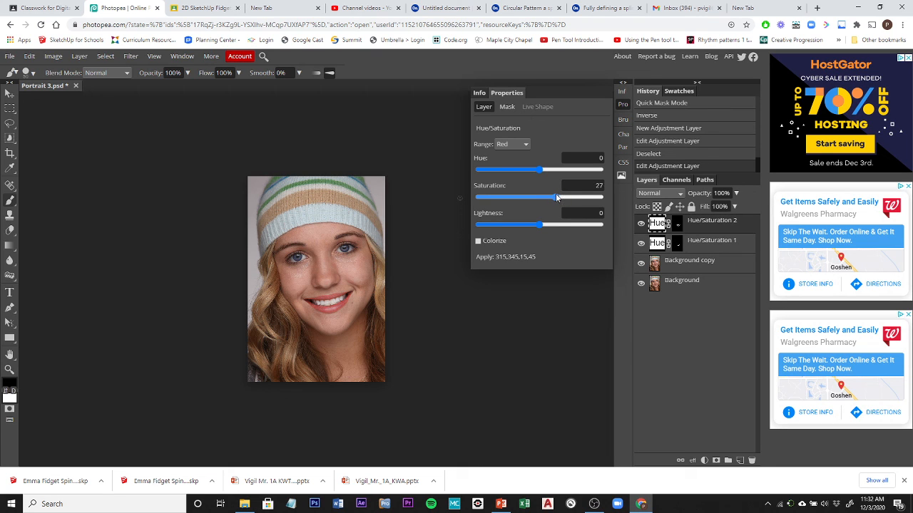
{"action": "left_click", "coordinate": [621, 106]}
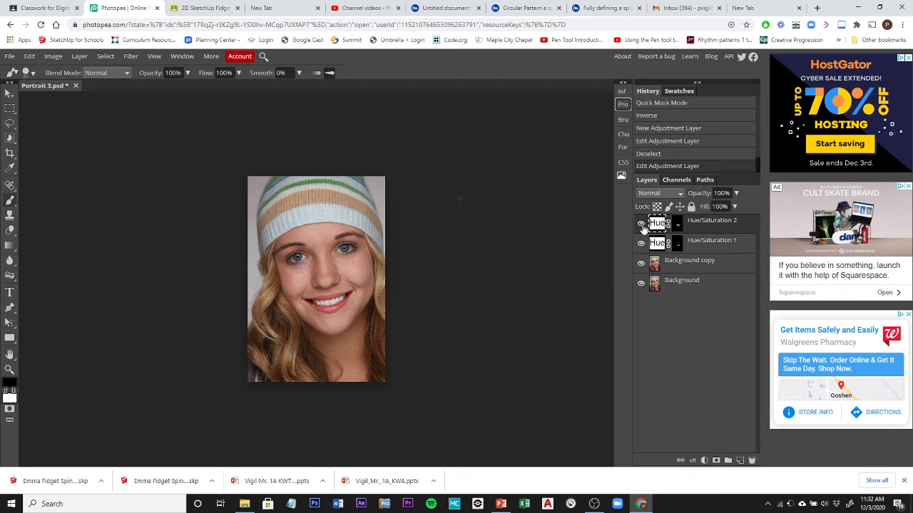
Step: Check the Portrait Editing Practice 1 technique list in Google Classroom, and return to the portrait in Photopea
{"action": "left_click", "coordinate": [61, 8]}
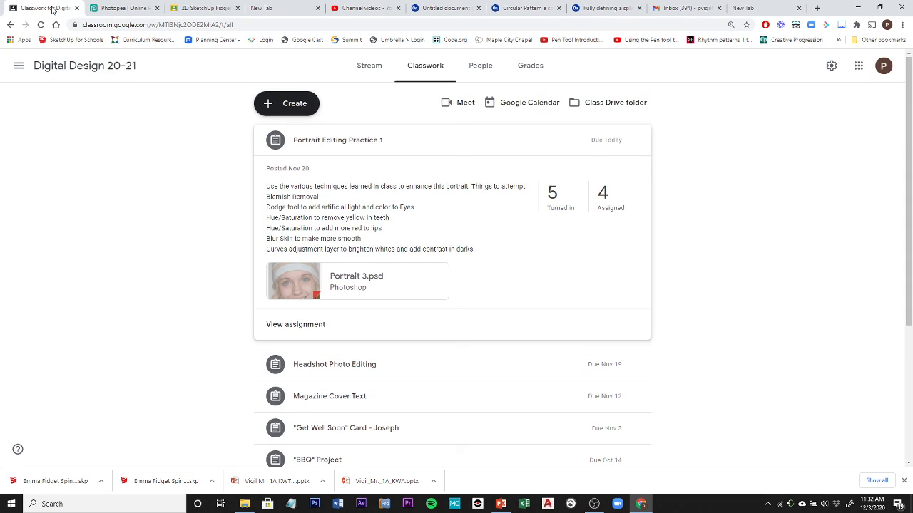
{"action": "left_click", "coordinate": [119, 7]}
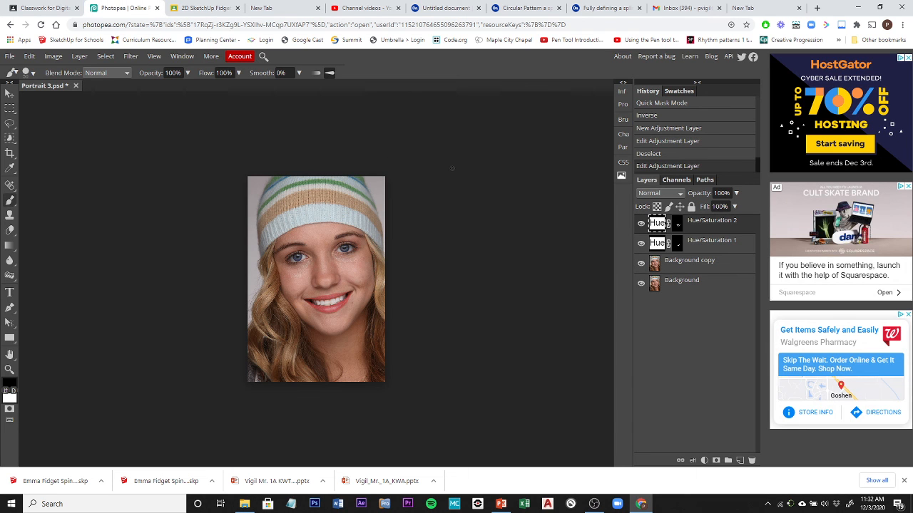